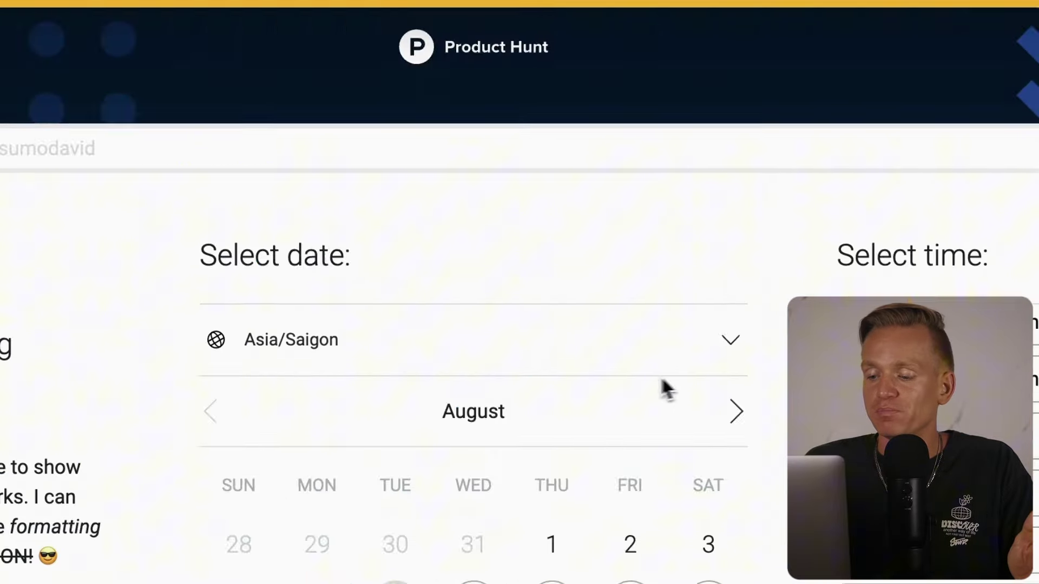
View and close the 15 Minute Meeting's website embed code, then copy its booking link
{"action": "scroll", "coordinate": [633, 381], "scroll_direction": "down", "scroll_amount": 2}
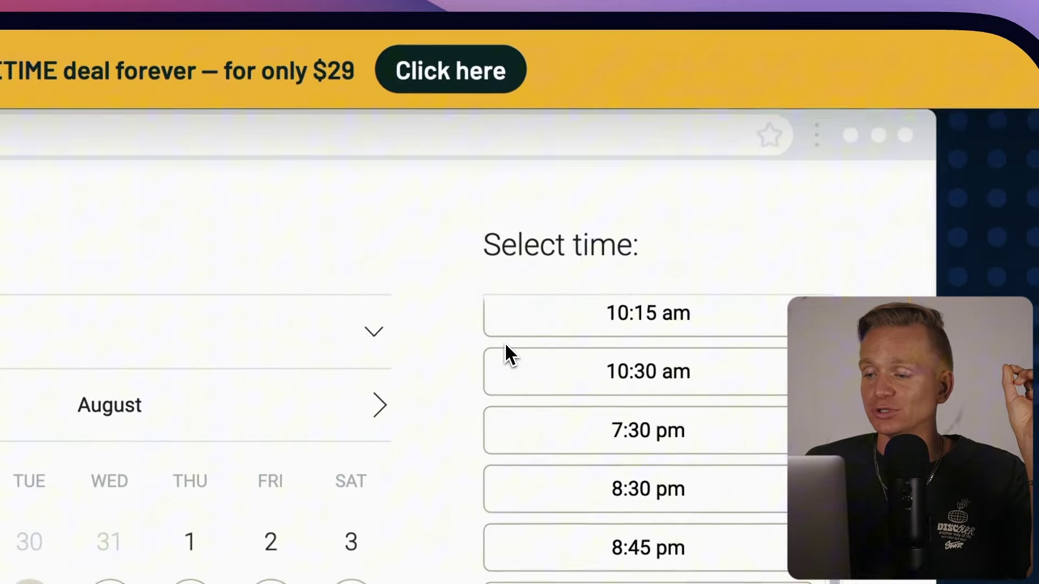
{"action": "scroll", "coordinate": [639, 223], "scroll_direction": "down", "scroll_amount": 15}
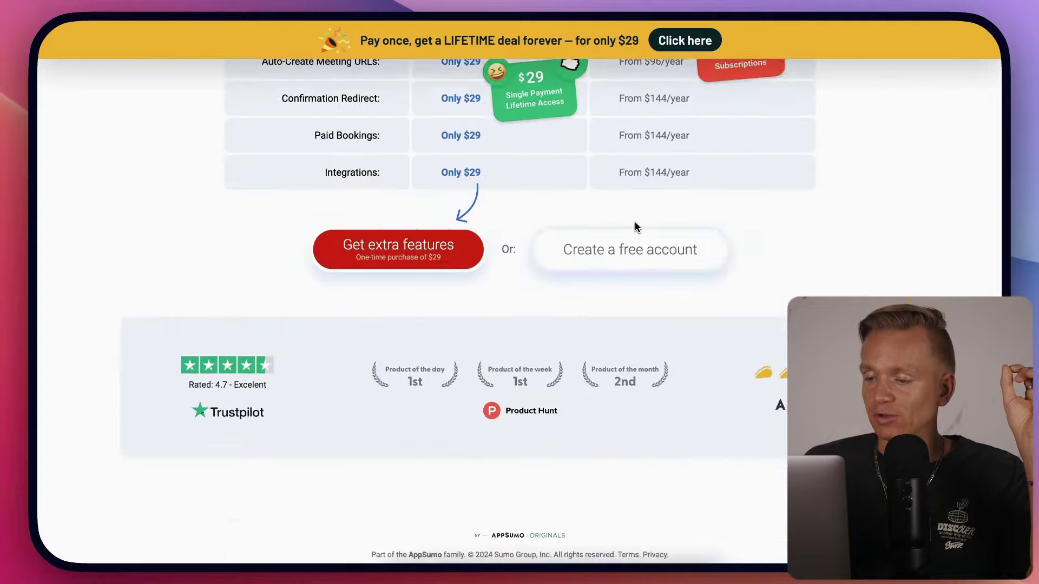
{"action": "scroll", "coordinate": [637, 226], "scroll_direction": "up", "scroll_amount": 5}
{"action": "scroll", "coordinate": [636, 226], "scroll_direction": "down", "scroll_amount": 4}
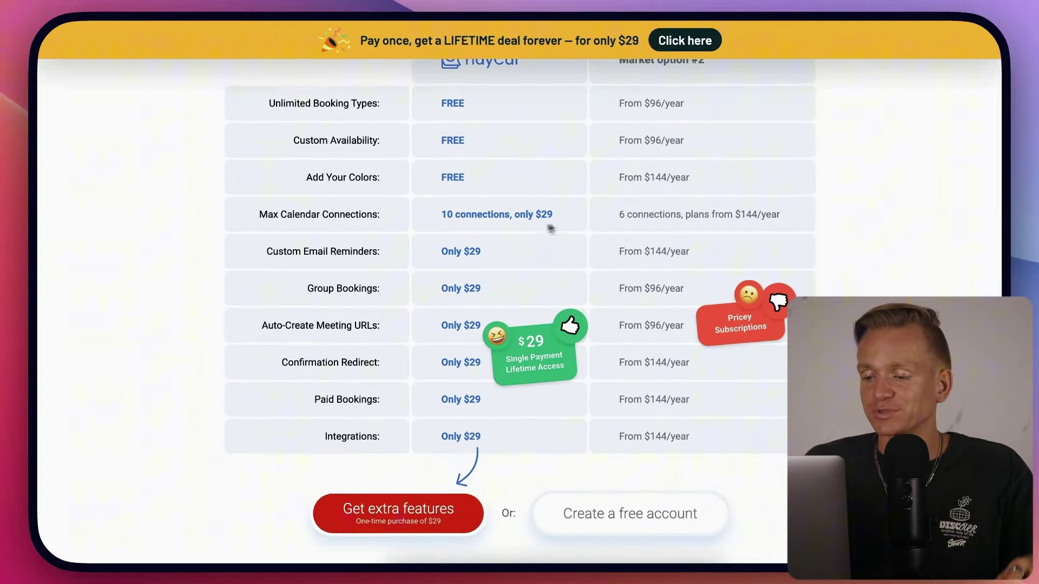
{"action": "scroll", "coordinate": [549, 225], "scroll_direction": "up", "scroll_amount": 3}
{"action": "scroll", "coordinate": [572, 156], "scroll_direction": "down", "scroll_amount": 1}
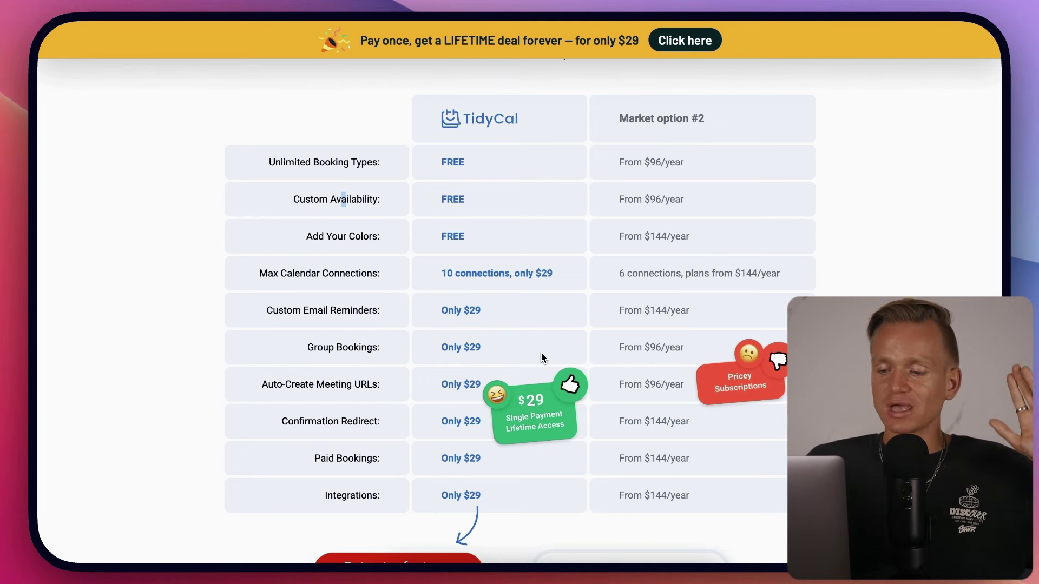
{"action": "scroll", "coordinate": [370, 318], "scroll_direction": "down", "scroll_amount": 1}
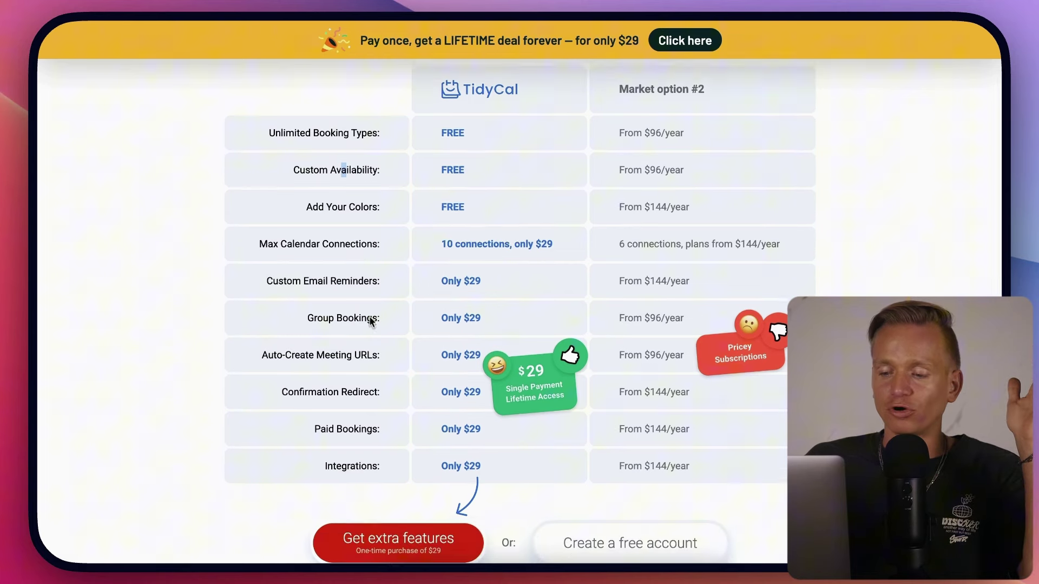
{"action": "scroll", "coordinate": [370, 321], "scroll_direction": "down", "scroll_amount": 1}
{"action": "scroll", "coordinate": [420, 331], "scroll_direction": "up", "scroll_amount": 1}
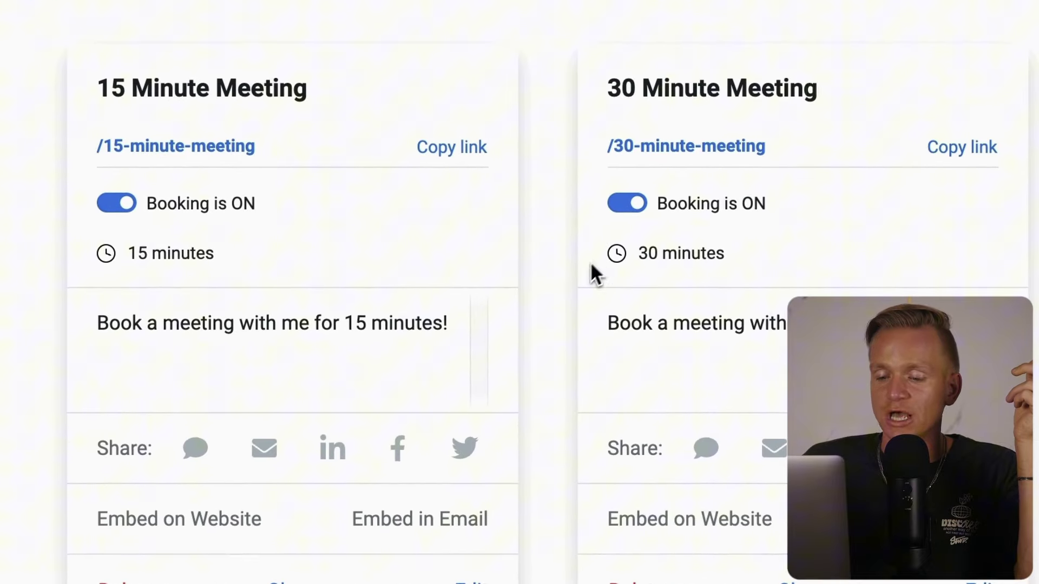
{"action": "left_click", "coordinate": [183, 520]}
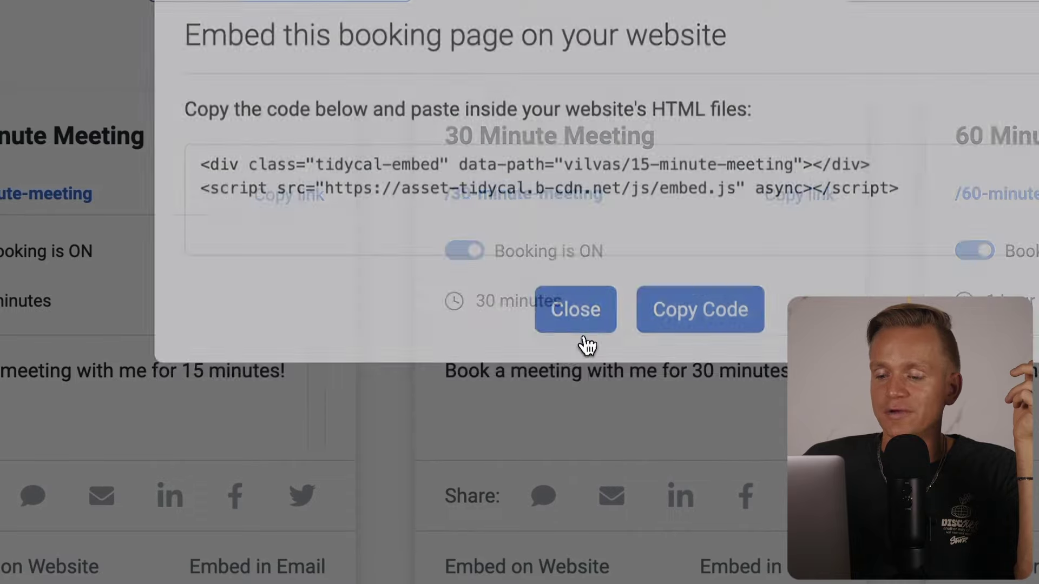
{"action": "left_click", "coordinate": [575, 332]}
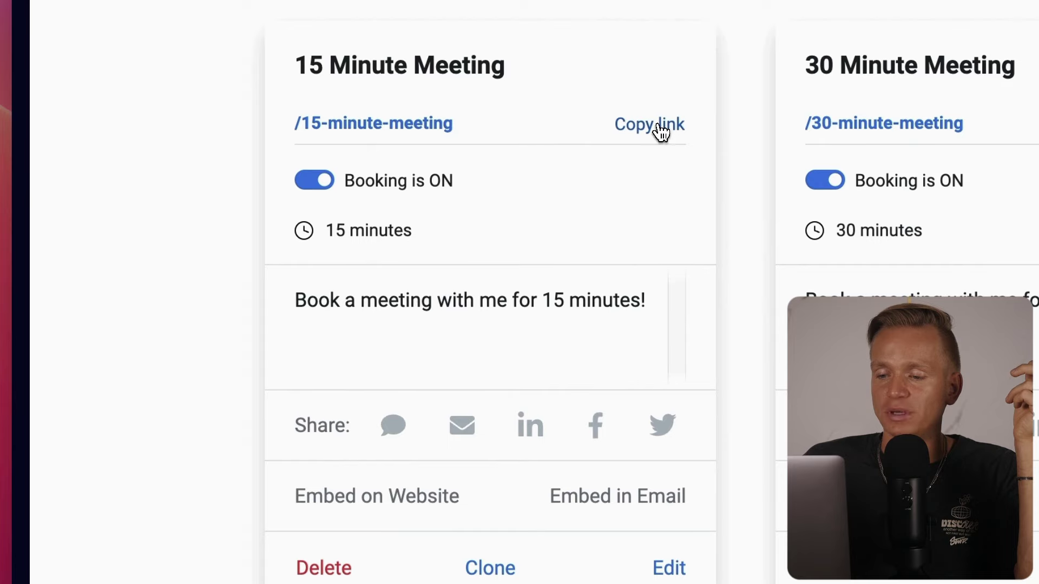
{"action": "left_click", "coordinate": [654, 99]}
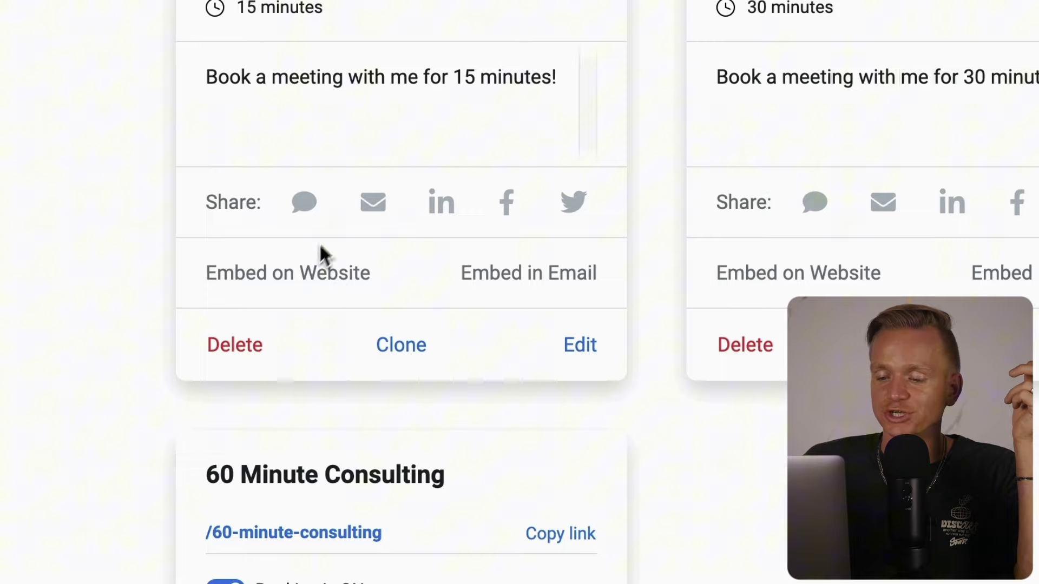
Open the 15 Minute Meeting's edit form and check its 15-minute duration
{"action": "left_click", "coordinate": [578, 345]}
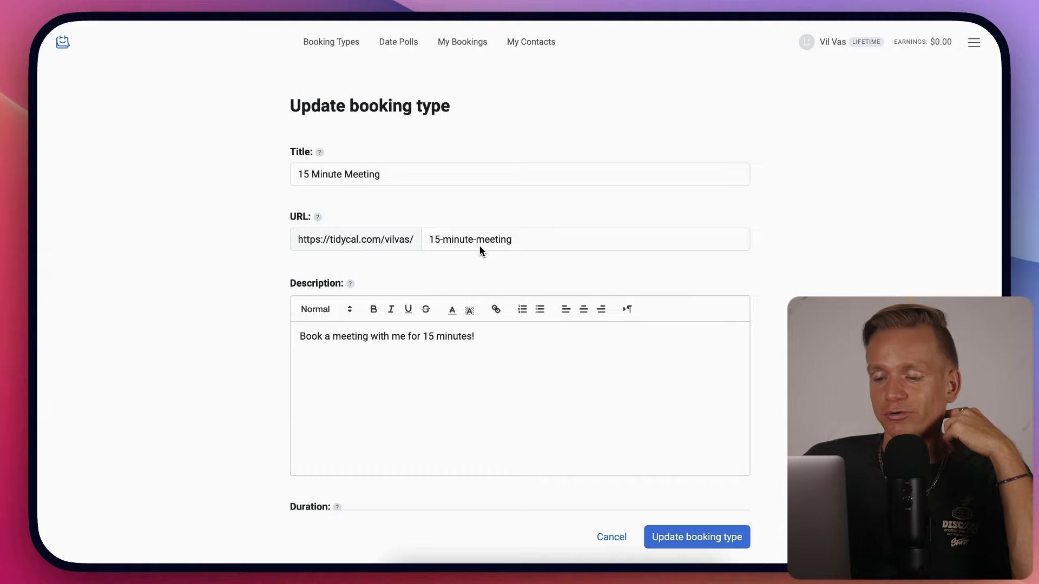
{"action": "scroll", "coordinate": [479, 248], "scroll_direction": "down", "scroll_amount": 3}
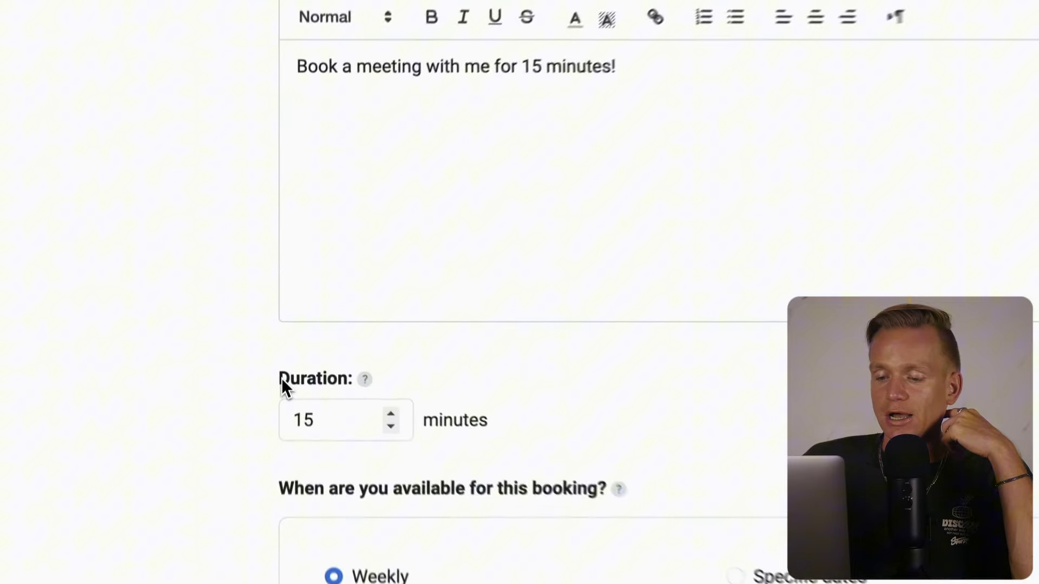
{"action": "left_click", "coordinate": [320, 340]}
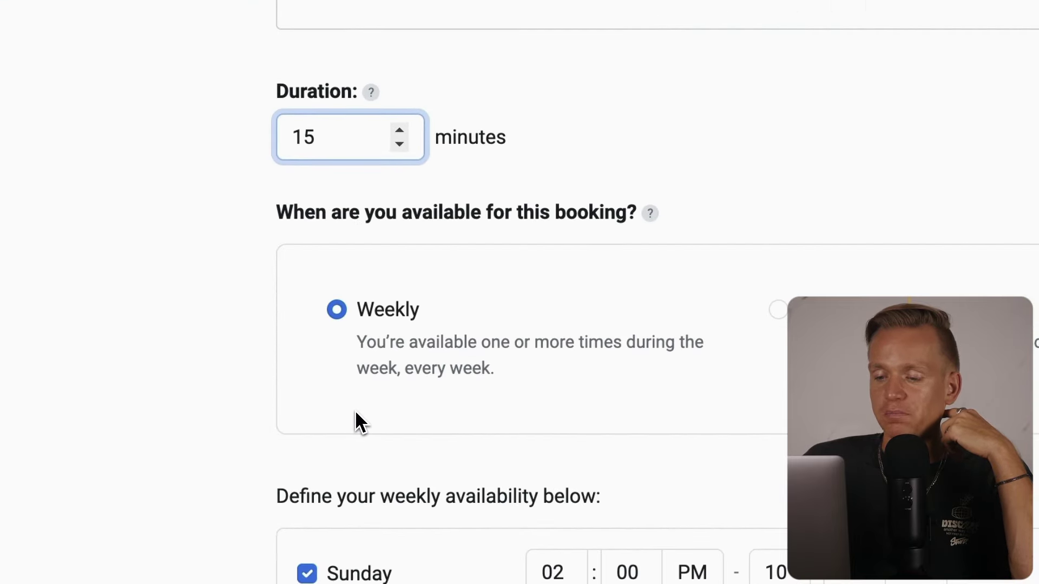
{"action": "scroll", "coordinate": [355, 422], "scroll_direction": "down", "scroll_amount": 2}
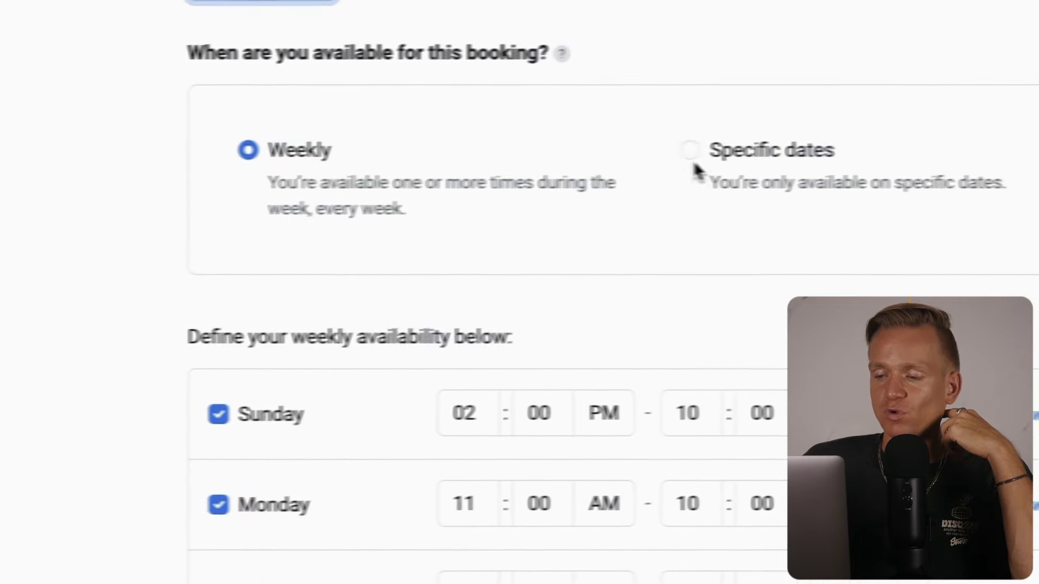
Switch availability to Specific dates and back to Weekly, keeping Sunday unavailable
{"action": "left_click", "coordinate": [692, 156]}
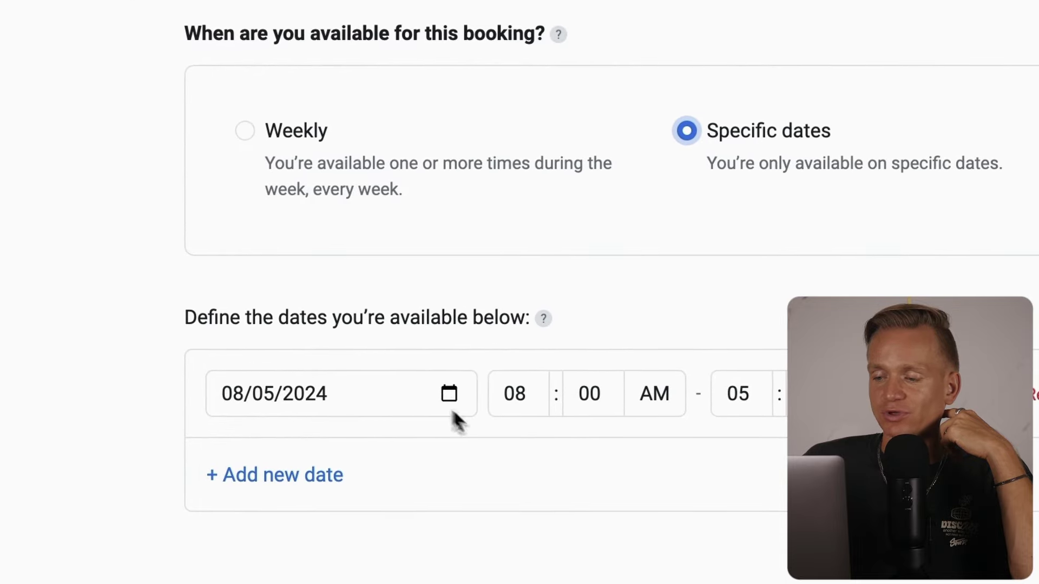
{"action": "left_click", "coordinate": [281, 136]}
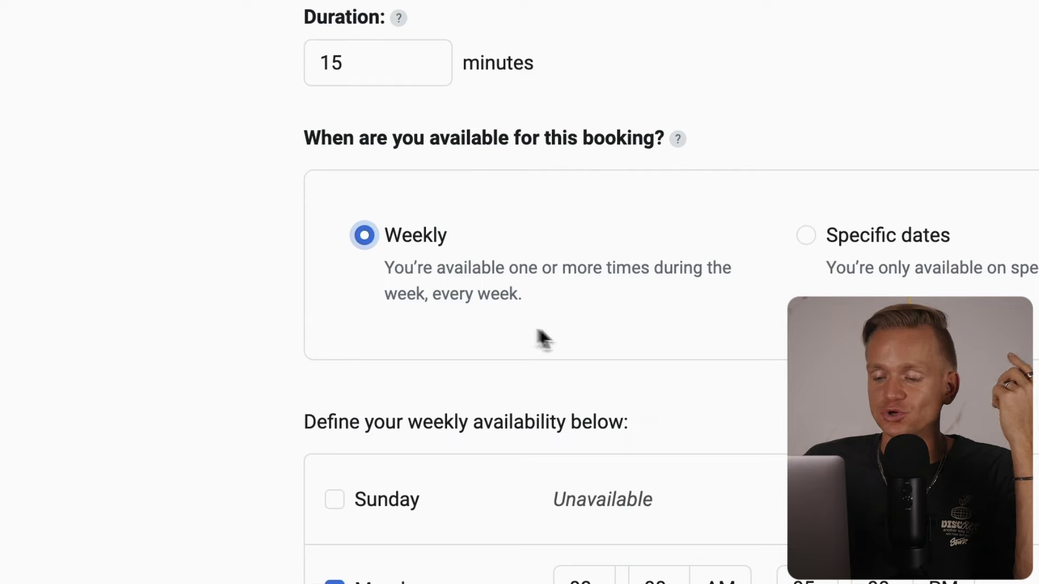
{"action": "scroll", "coordinate": [538, 339], "scroll_direction": "down", "scroll_amount": 3}
{"action": "left_click", "coordinate": [331, 304]}
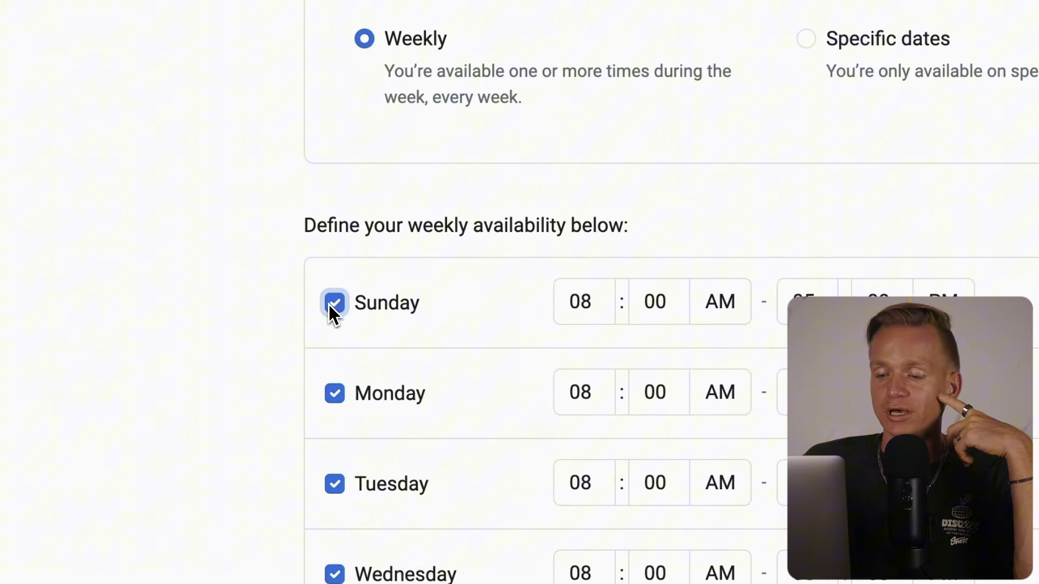
{"action": "left_click", "coordinate": [337, 305]}
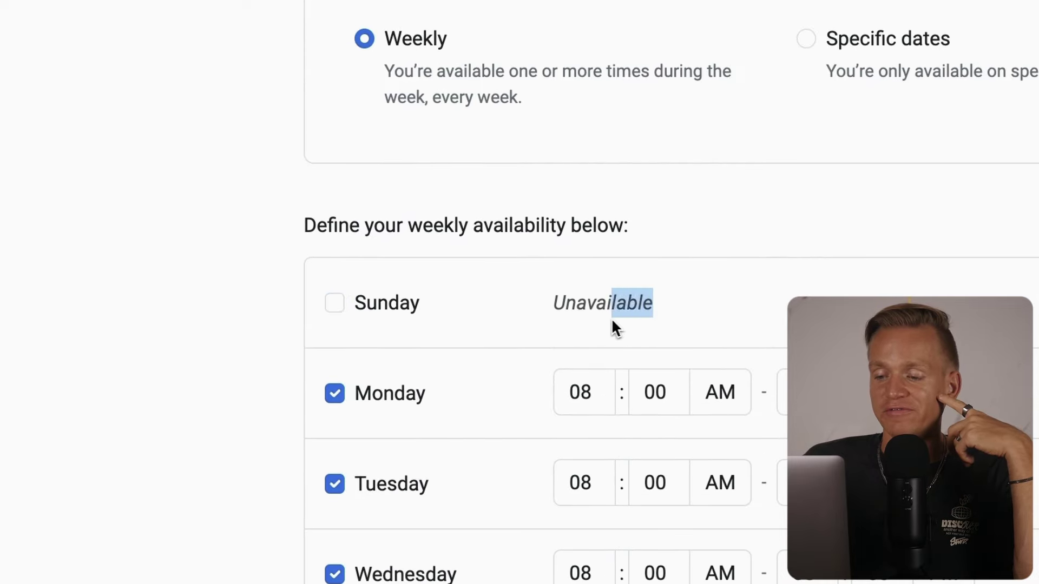
{"action": "left_click_drag", "start_coordinate": [614, 327], "coordinate": [638, 329]}
Add a second Monday window, ending the first at 02 and setting the second 07 PM–11
{"action": "left_click", "coordinate": [779, 295]}
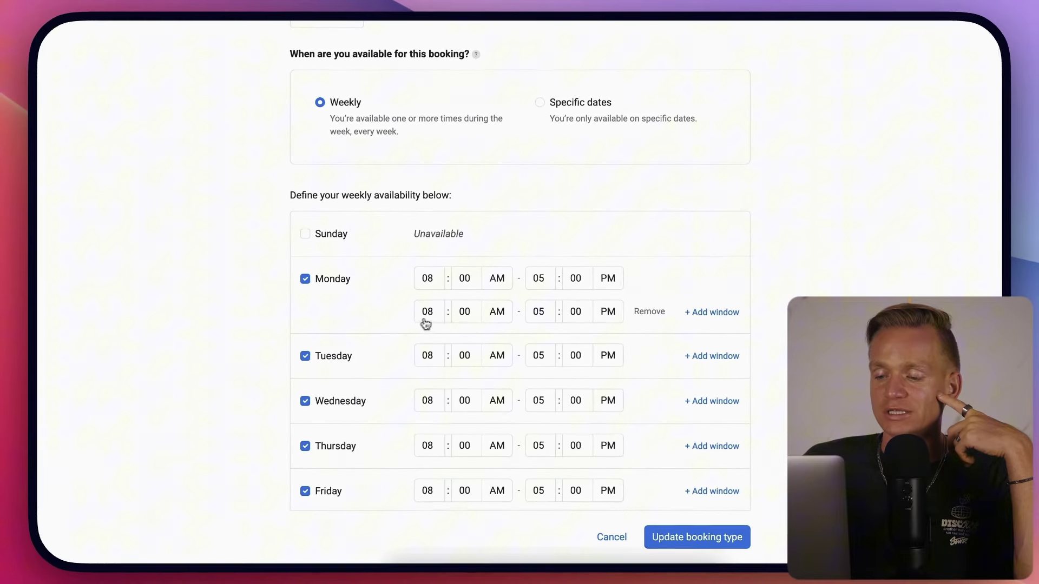
{"action": "left_click", "coordinate": [427, 312]}
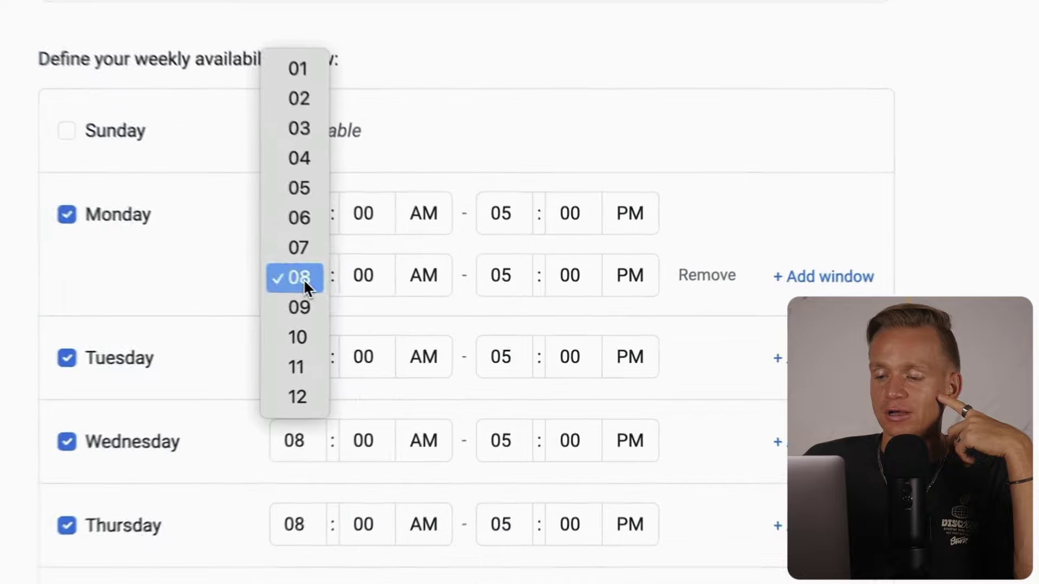
{"action": "left_click", "coordinate": [543, 280]}
{"action": "left_click", "coordinate": [543, 280]}
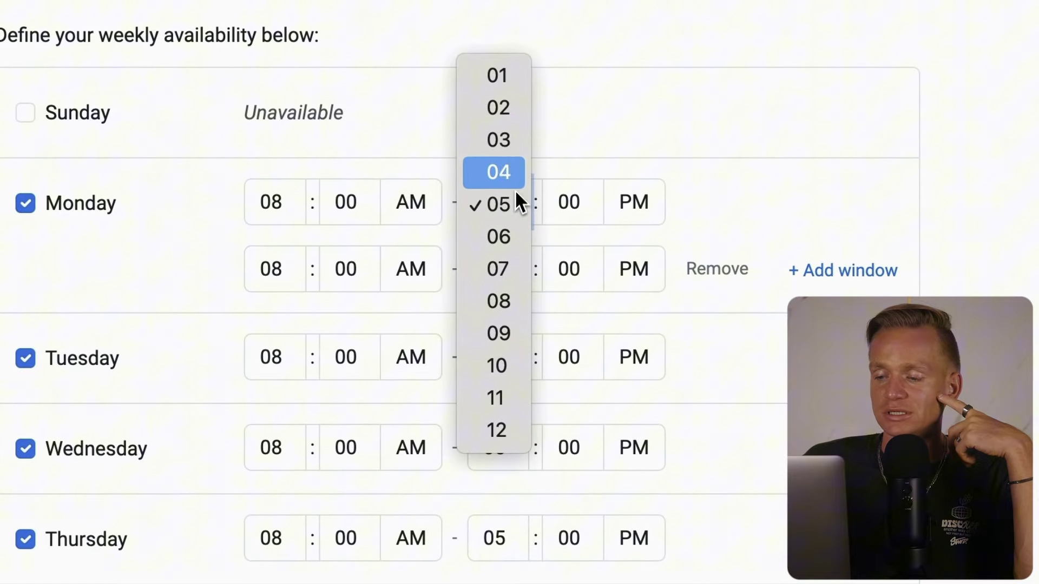
{"action": "left_click", "coordinate": [509, 115]}
{"action": "left_click", "coordinate": [280, 273]}
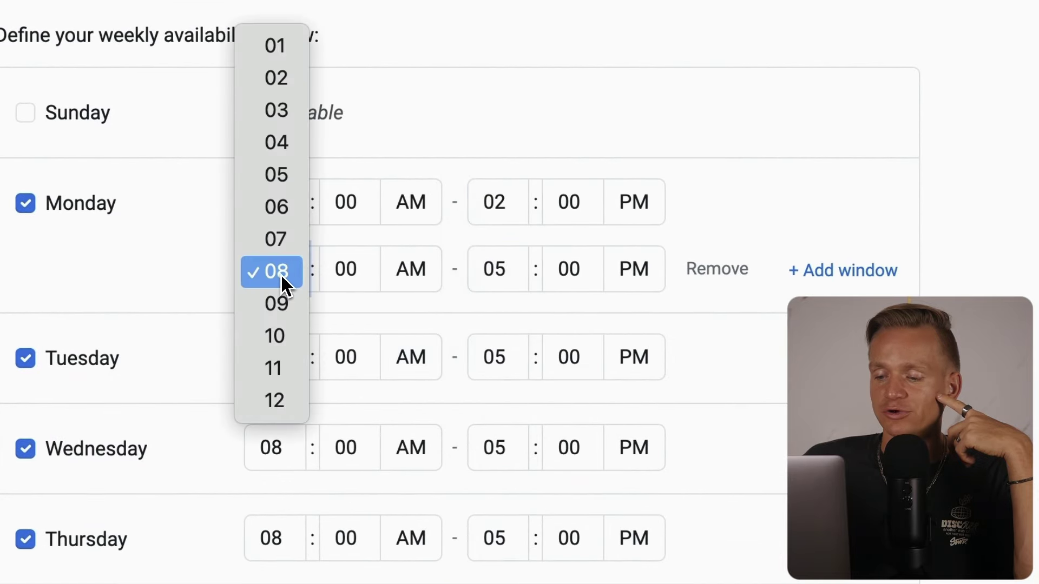
{"action": "left_click", "coordinate": [293, 239]}
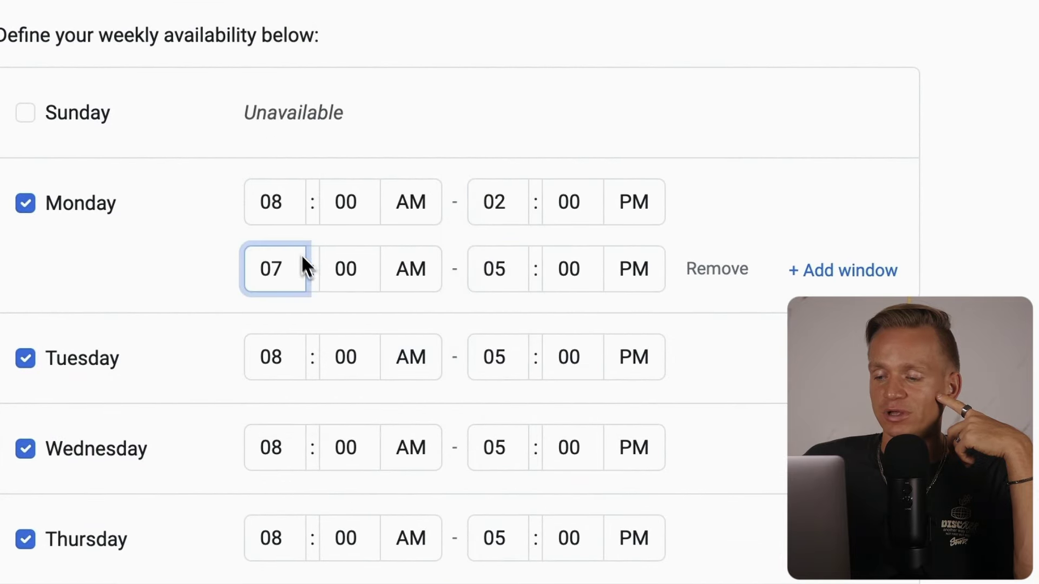
{"action": "left_click", "coordinate": [418, 270]}
{"action": "left_click", "coordinate": [425, 304]}
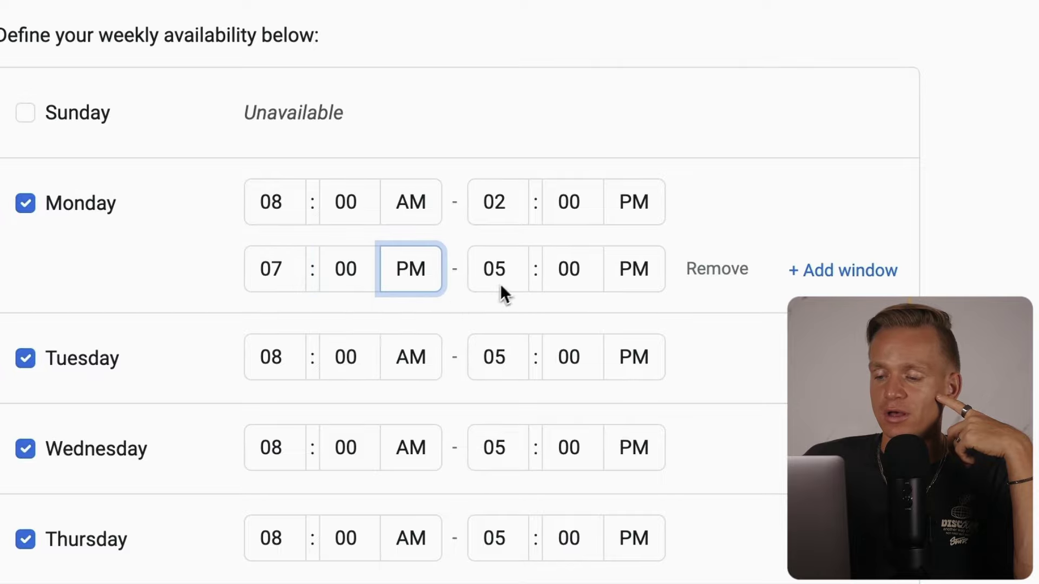
{"action": "left_click", "coordinate": [501, 286]}
{"action": "left_click", "coordinate": [513, 466]}
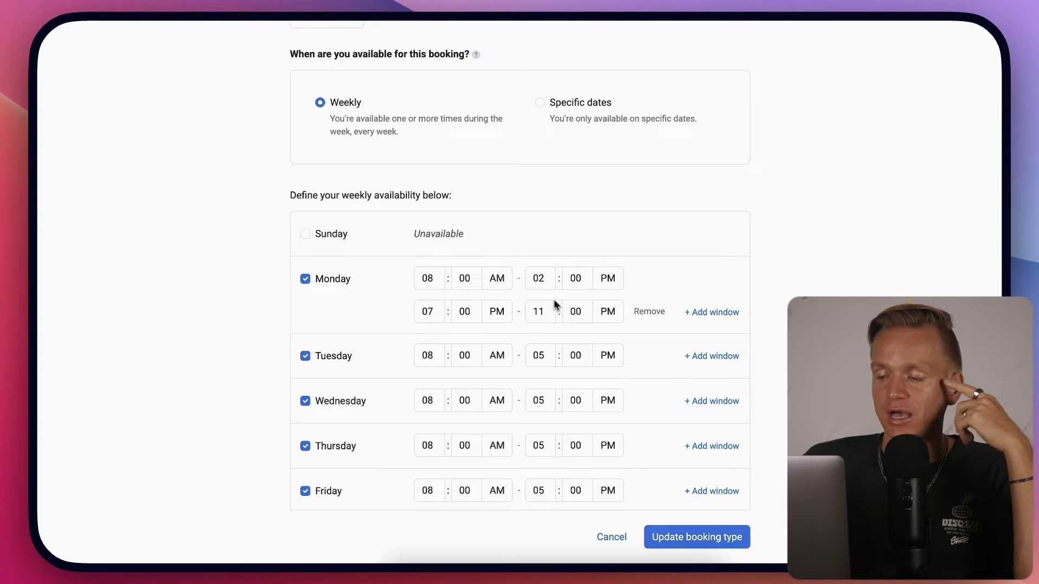
Remove the extra Monday windows so only 08:00 AM–02:00 PM remains
{"action": "left_click", "coordinate": [722, 313]}
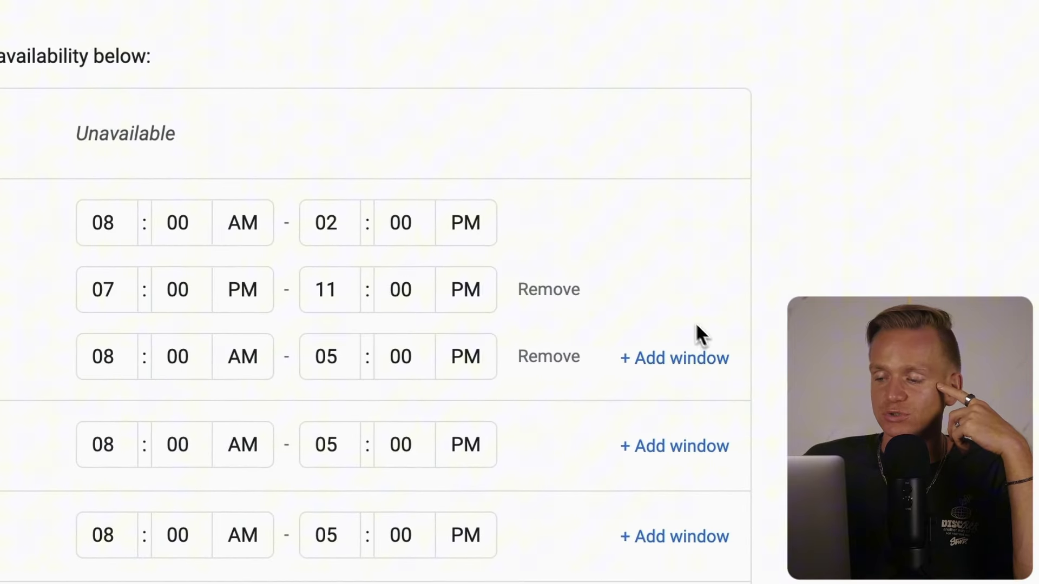
{"action": "left_click", "coordinate": [569, 360]}
{"action": "left_click", "coordinate": [563, 300]}
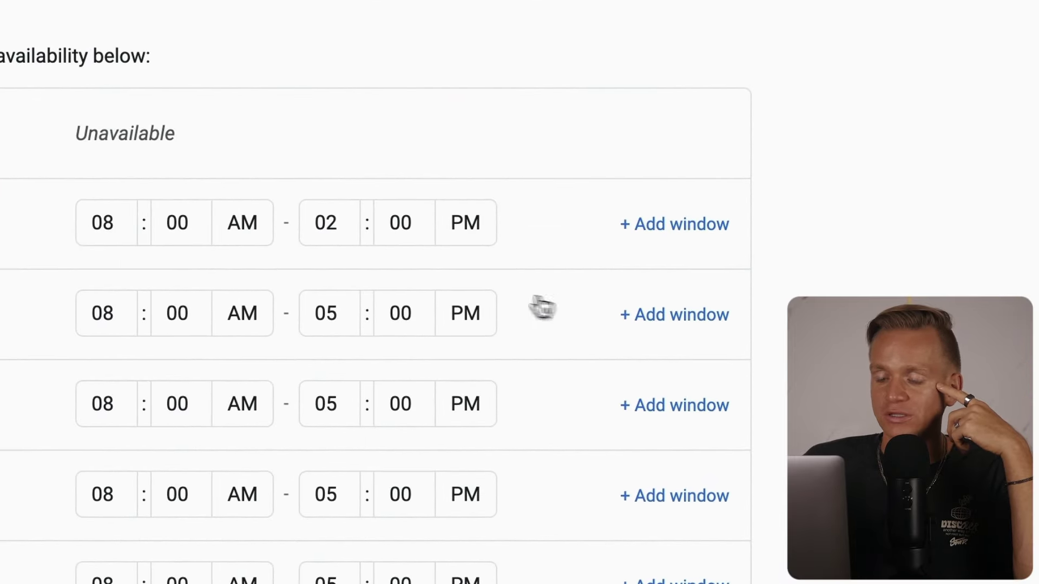
Toggle the Add unavailable dates option on and back off
{"action": "scroll", "coordinate": [637, 204], "scroll_direction": "up", "scroll_amount": 4}
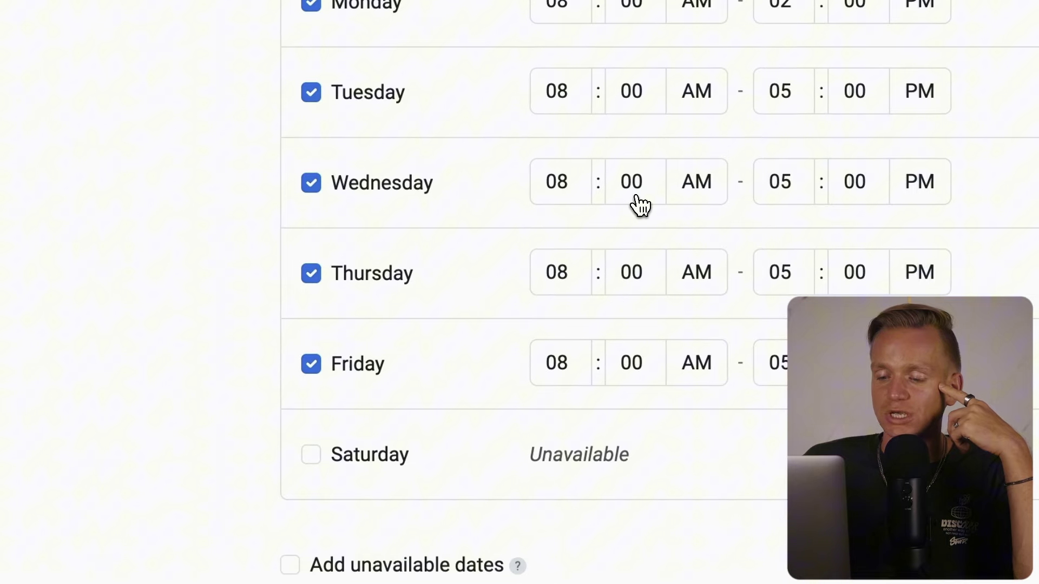
{"action": "scroll", "coordinate": [642, 209], "scroll_direction": "down", "scroll_amount": 3}
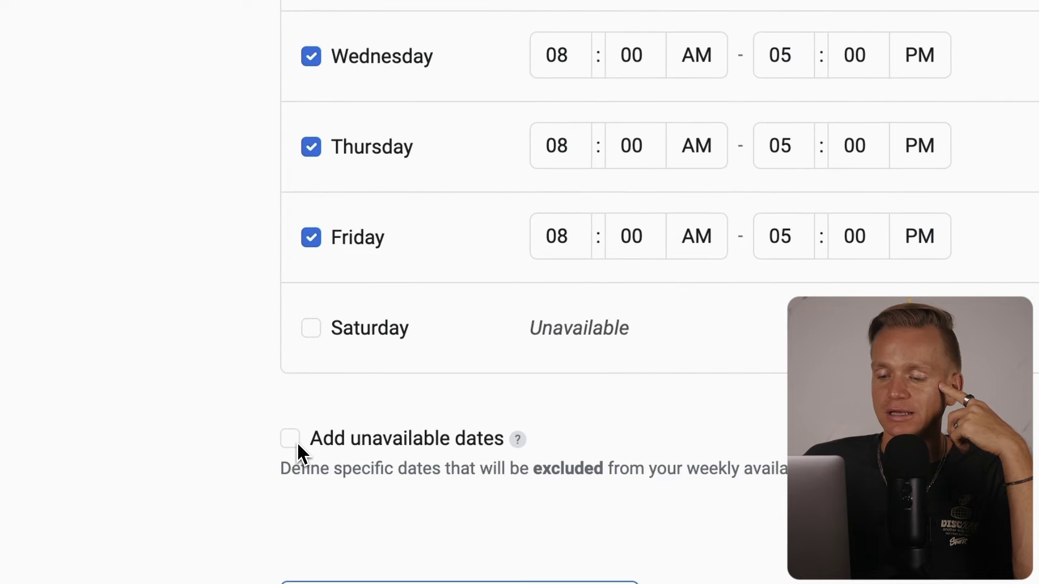
{"action": "left_click", "coordinate": [296, 441]}
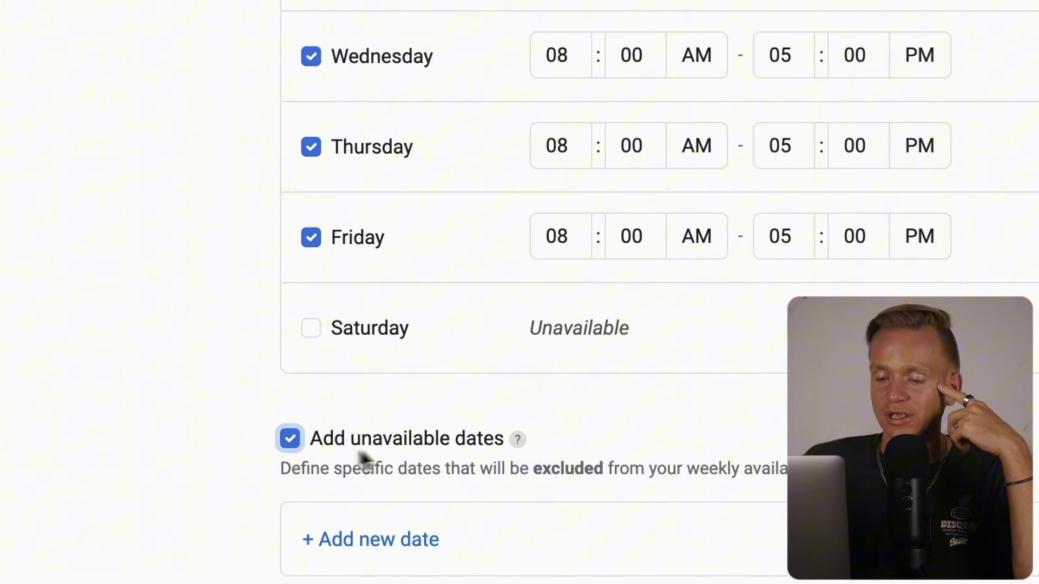
{"action": "left_click", "coordinate": [291, 442]}
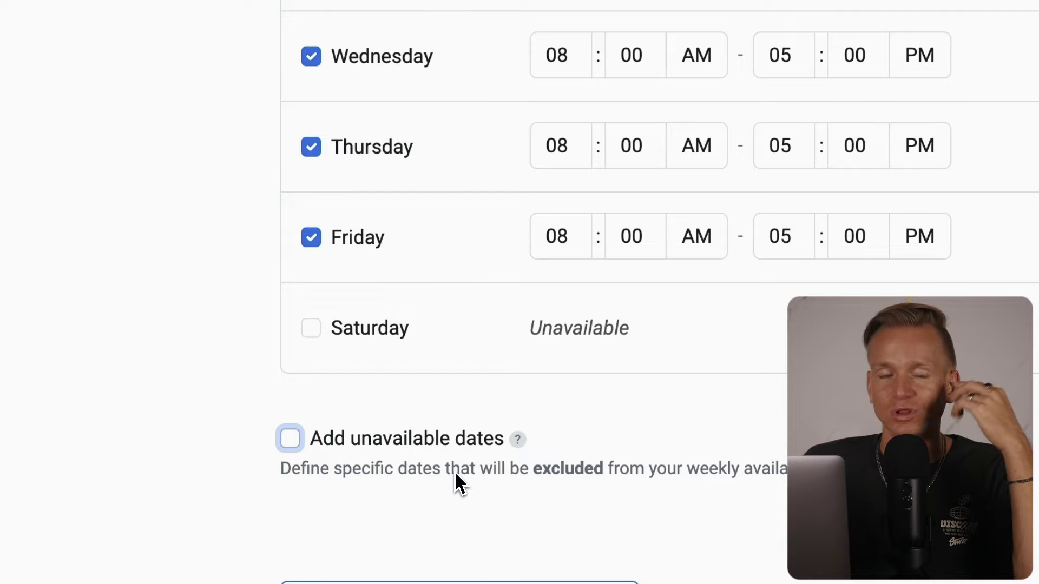
{"action": "scroll", "coordinate": [466, 469], "scroll_direction": "down", "scroll_amount": 5}
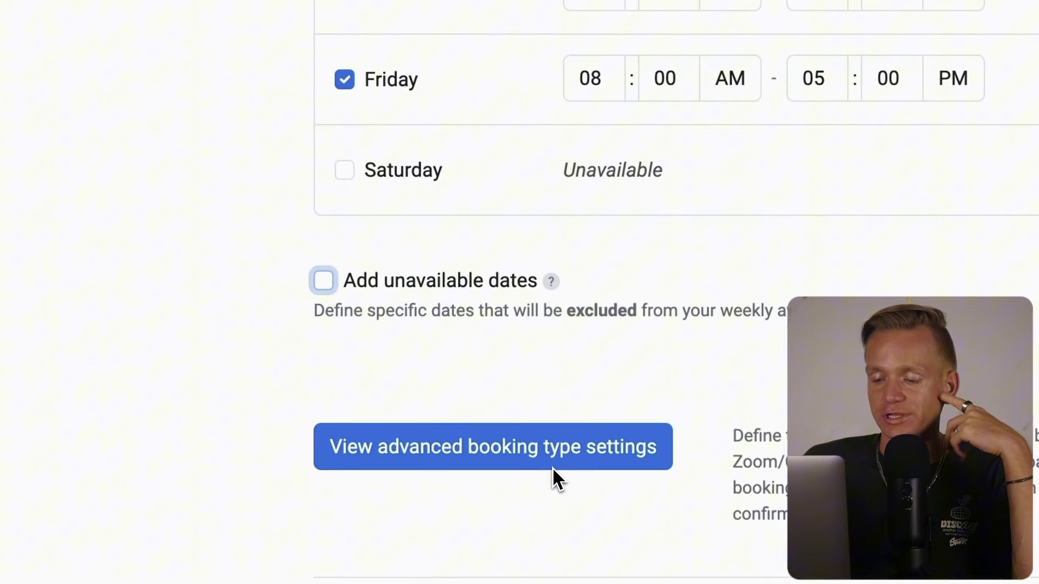
{"action": "scroll", "coordinate": [484, 439], "scroll_direction": "down", "scroll_amount": 1}
Expand advanced settings and review 10-minute padding, 24-hour notice and 15-minute slot intervals
{"action": "left_click", "coordinate": [358, 338]}
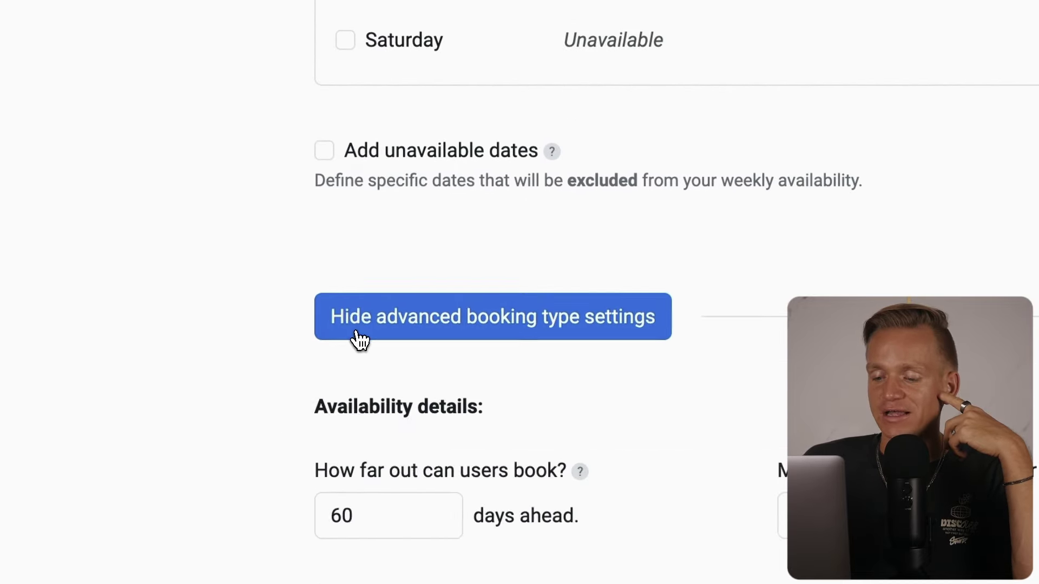
{"action": "scroll", "coordinate": [616, 320], "scroll_direction": "down", "scroll_amount": 3}
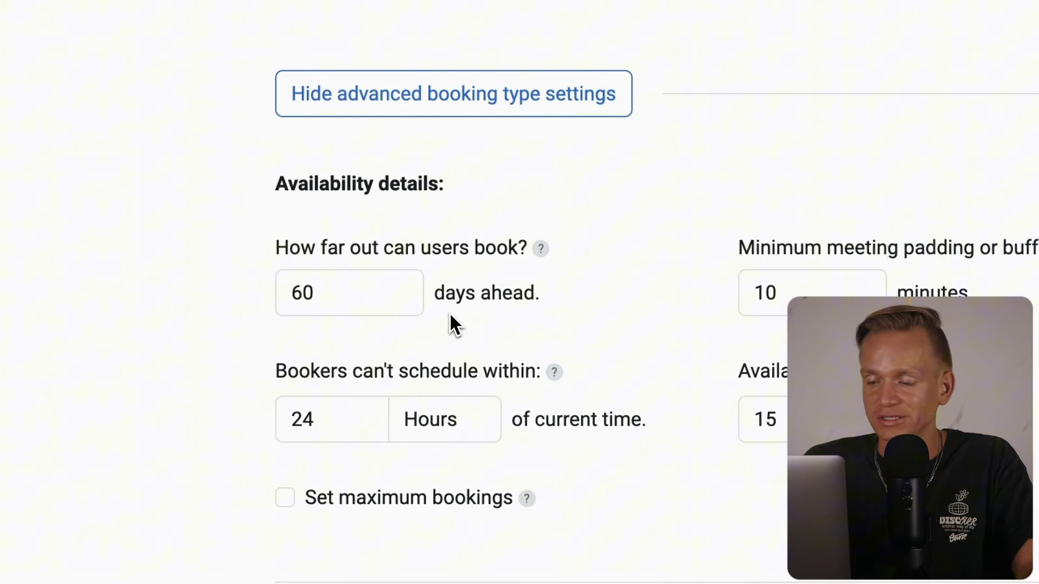
{"action": "left_click", "coordinate": [785, 280]}
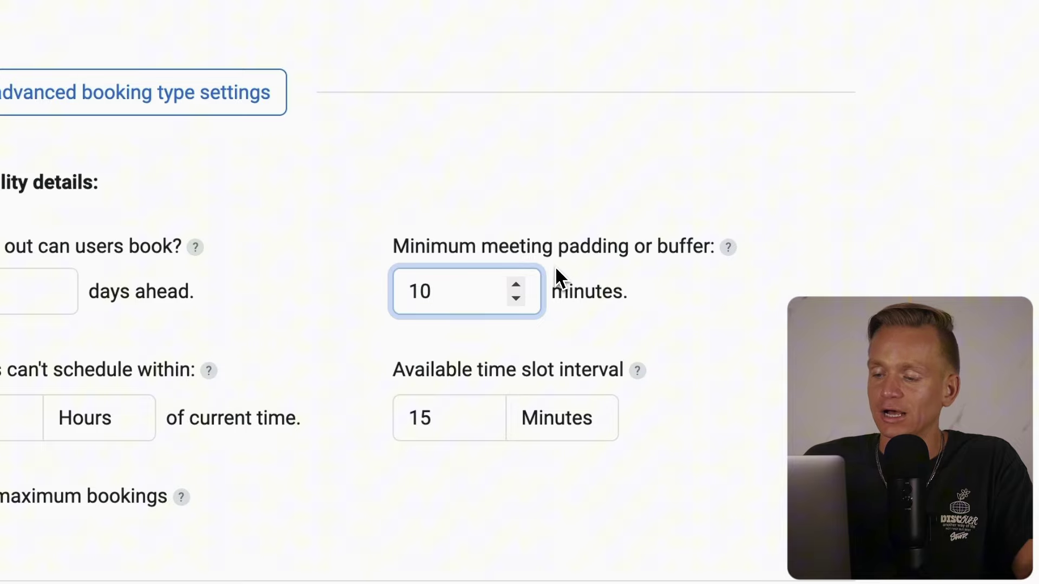
{"action": "left_click", "coordinate": [421, 332]}
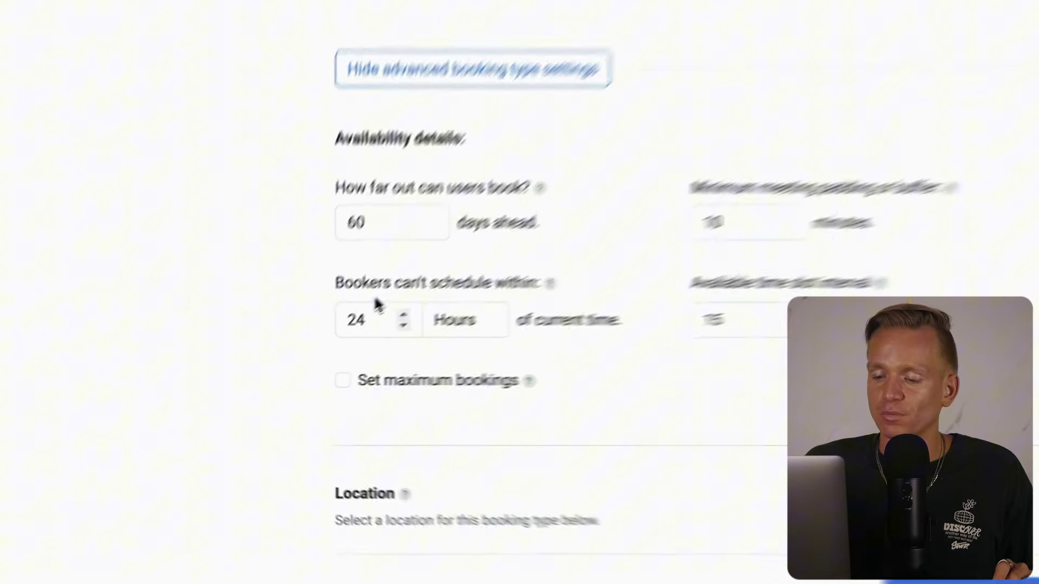
{"action": "left_click", "coordinate": [330, 352]}
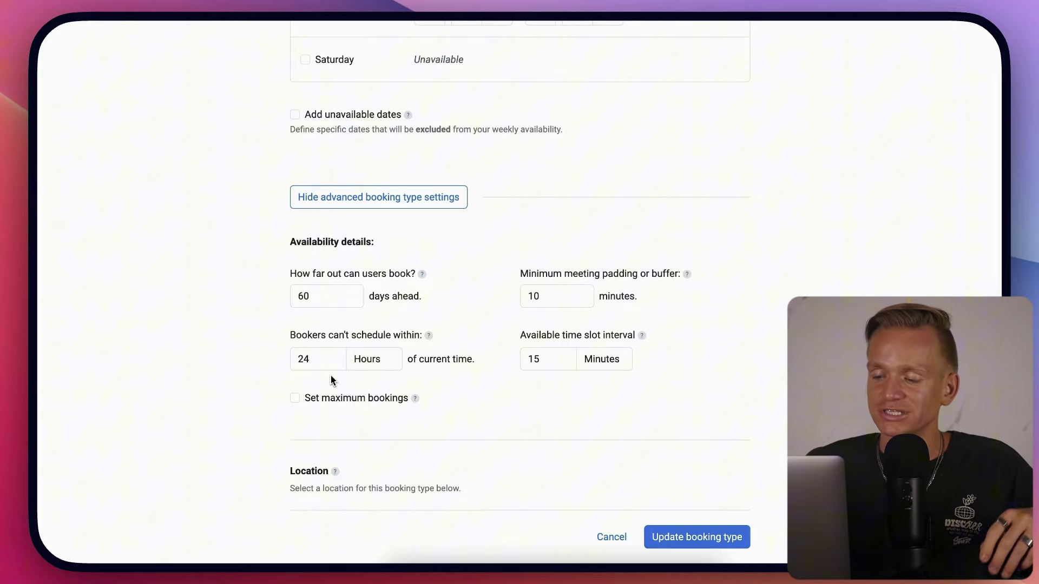
{"action": "left_click", "coordinate": [557, 354]}
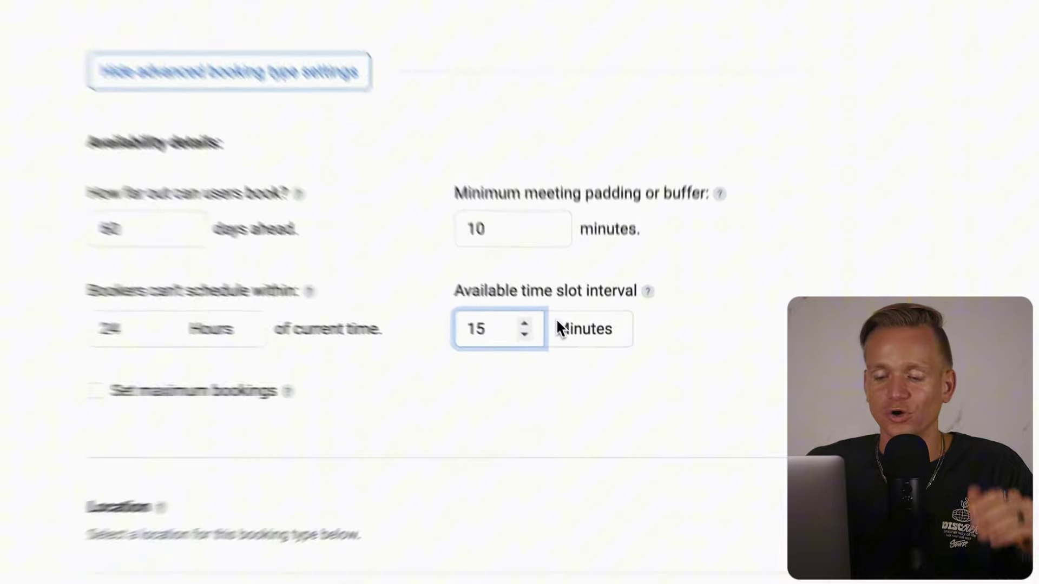
{"action": "scroll", "coordinate": [514, 296], "scroll_direction": "down", "scroll_amount": 4}
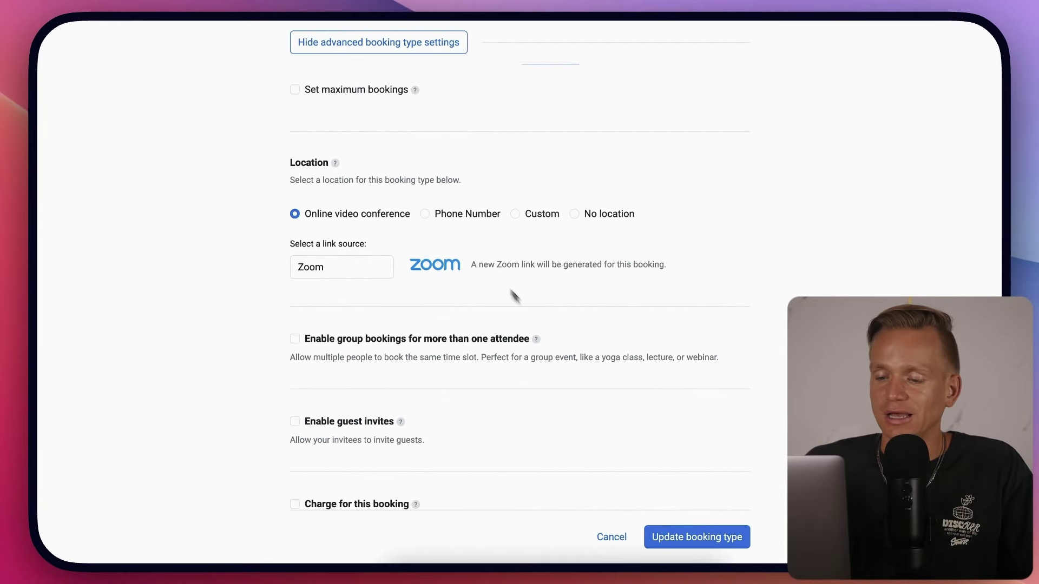
{"action": "left_click_drag", "start_coordinate": [300, 163], "coordinate": [327, 165]}
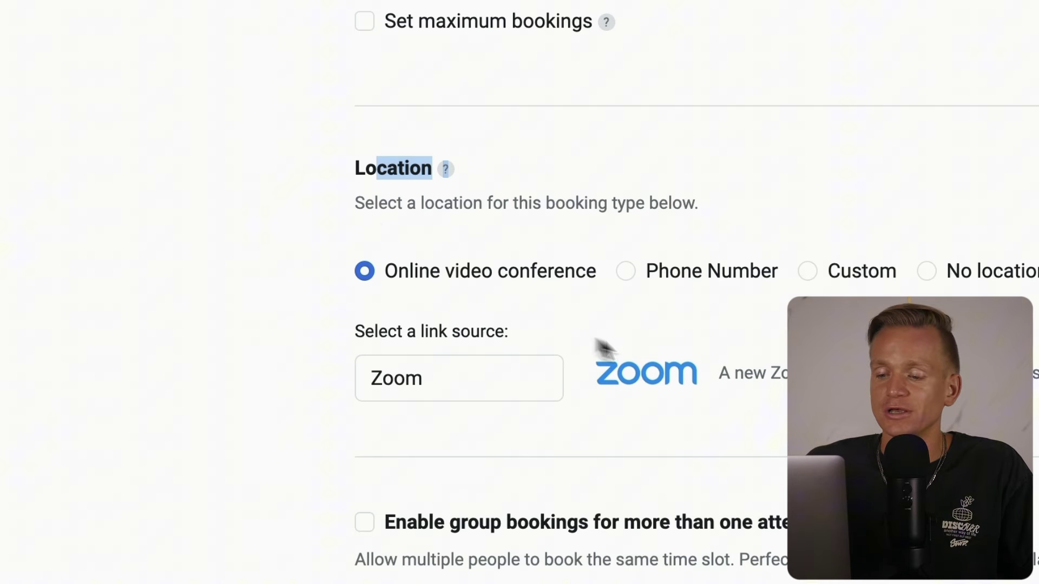
{"action": "left_click", "coordinate": [459, 392]}
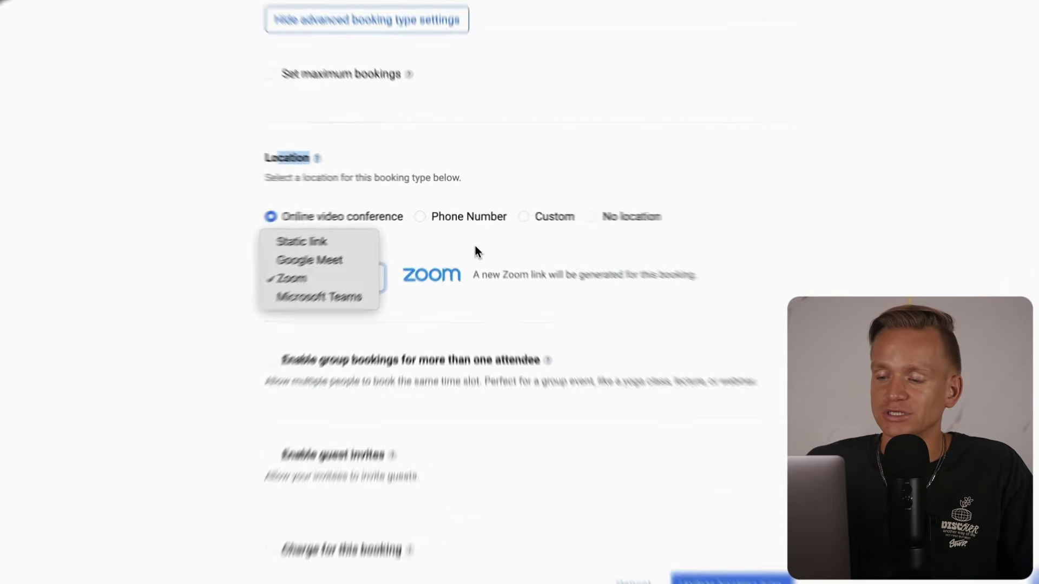
{"action": "left_click", "coordinate": [460, 248]}
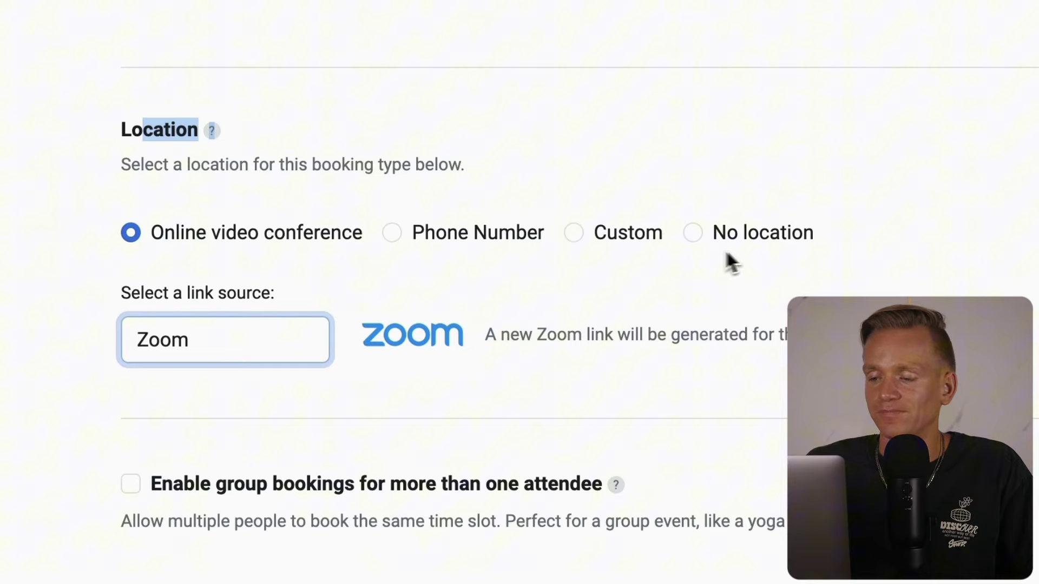
{"action": "left_click", "coordinate": [754, 241]}
{"action": "left_click", "coordinate": [280, 239]}
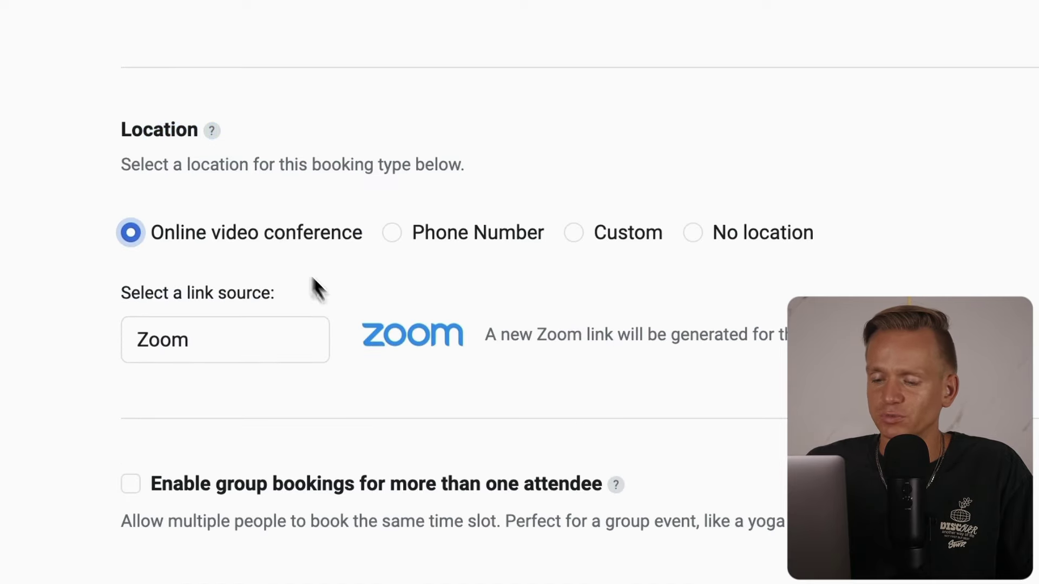
{"action": "scroll", "coordinate": [330, 319], "scroll_direction": "down", "scroll_amount": 4}
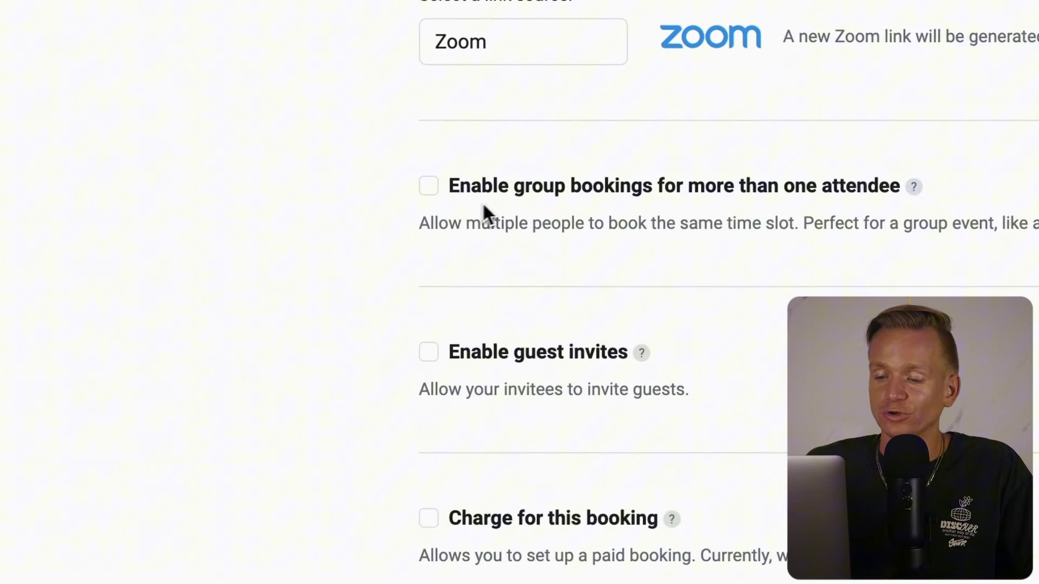
{"action": "left_click_drag", "start_coordinate": [525, 205], "coordinate": [608, 200]}
{"action": "left_click", "coordinate": [498, 367]}
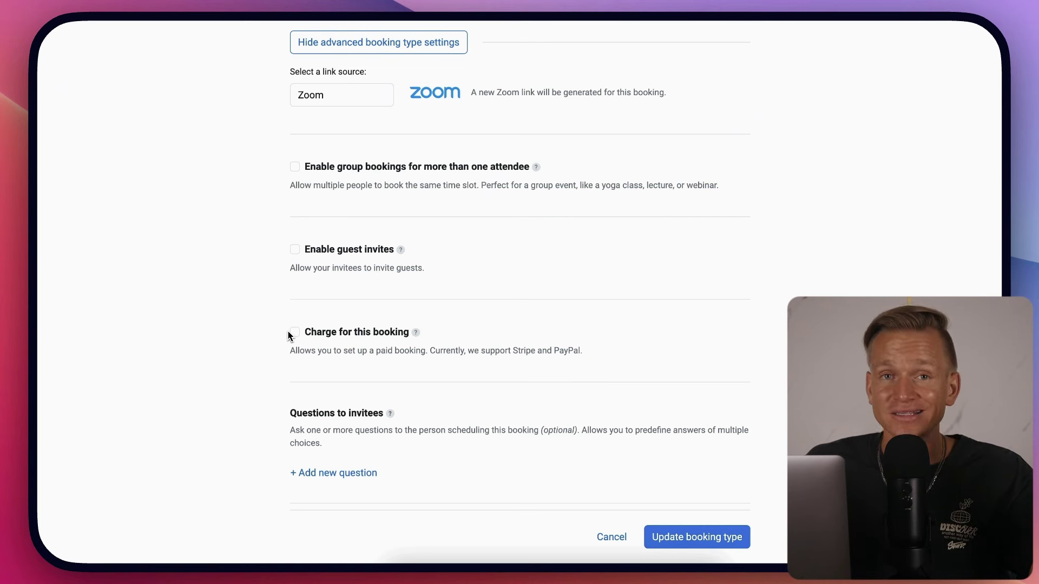
{"action": "scroll", "coordinate": [294, 339], "scroll_direction": "up", "scroll_amount": 10}
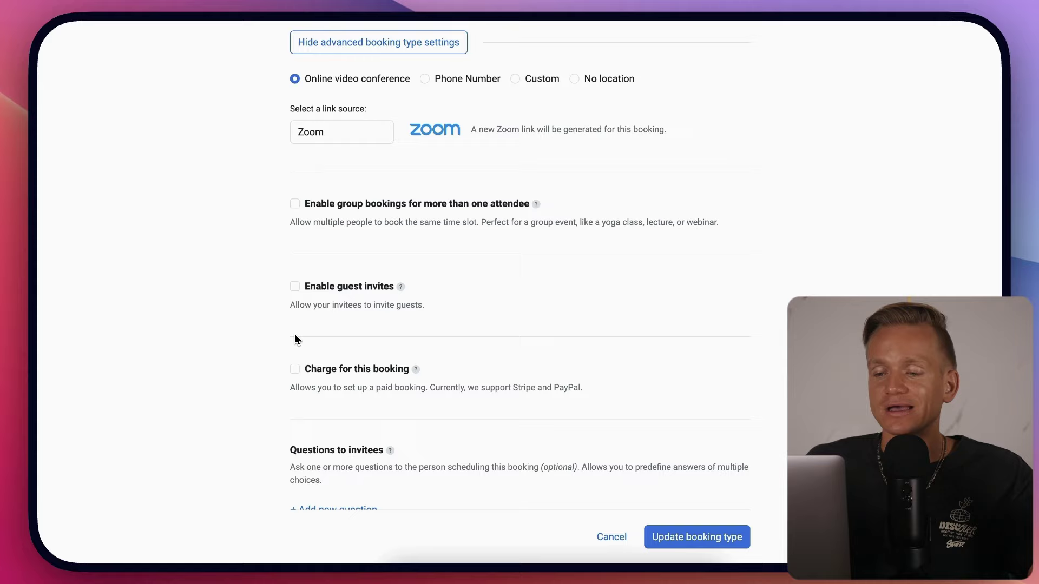
Enable charging for this booking, with the price left at $0.00
{"action": "scroll", "coordinate": [378, 208], "scroll_direction": "down", "scroll_amount": 15}
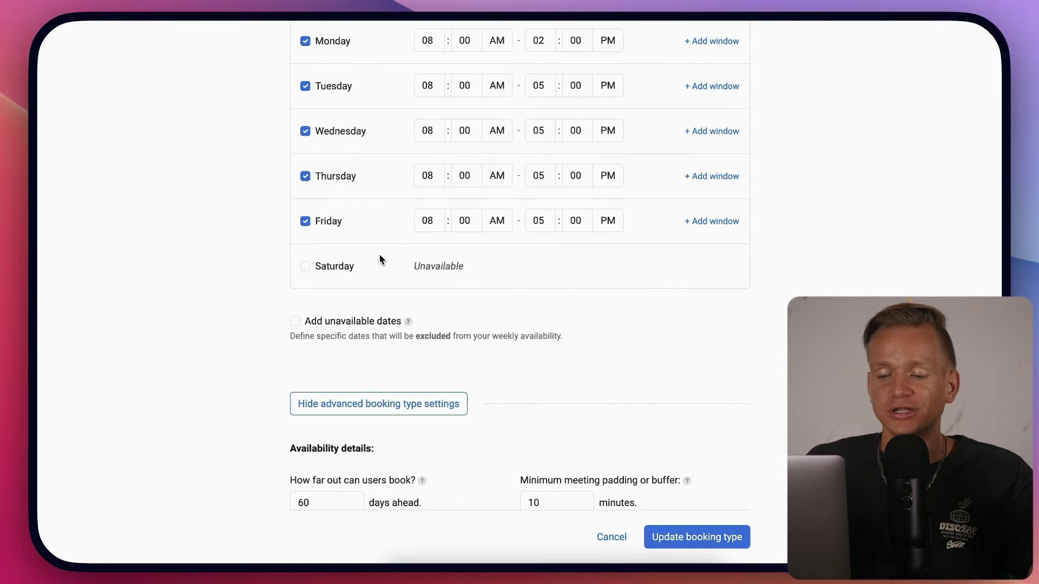
{"action": "scroll", "coordinate": [420, 295], "scroll_direction": "down", "scroll_amount": 2}
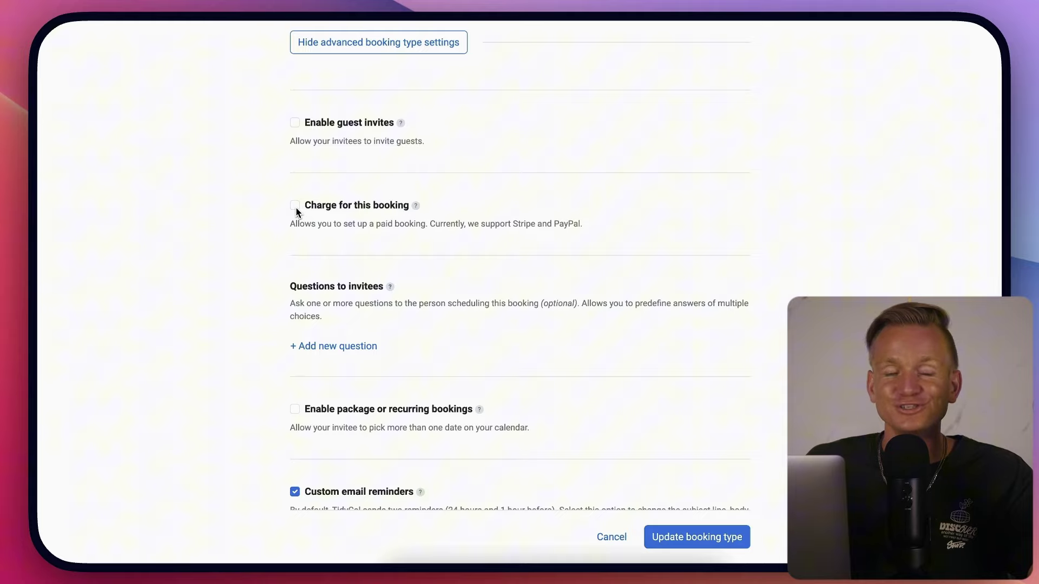
{"action": "left_click", "coordinate": [295, 207]}
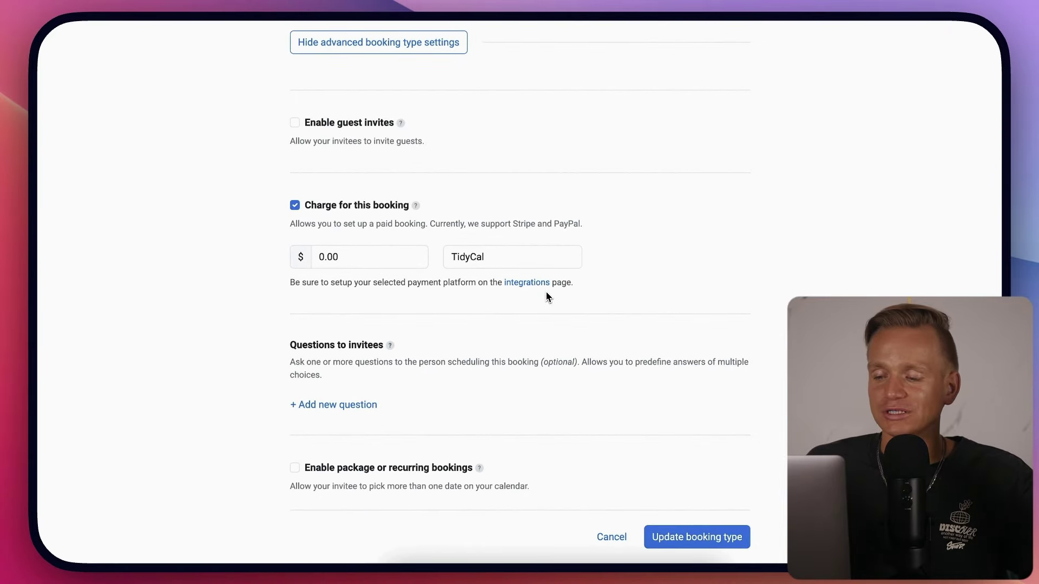
{"action": "scroll", "coordinate": [511, 292], "scroll_direction": "down", "scroll_amount": 3}
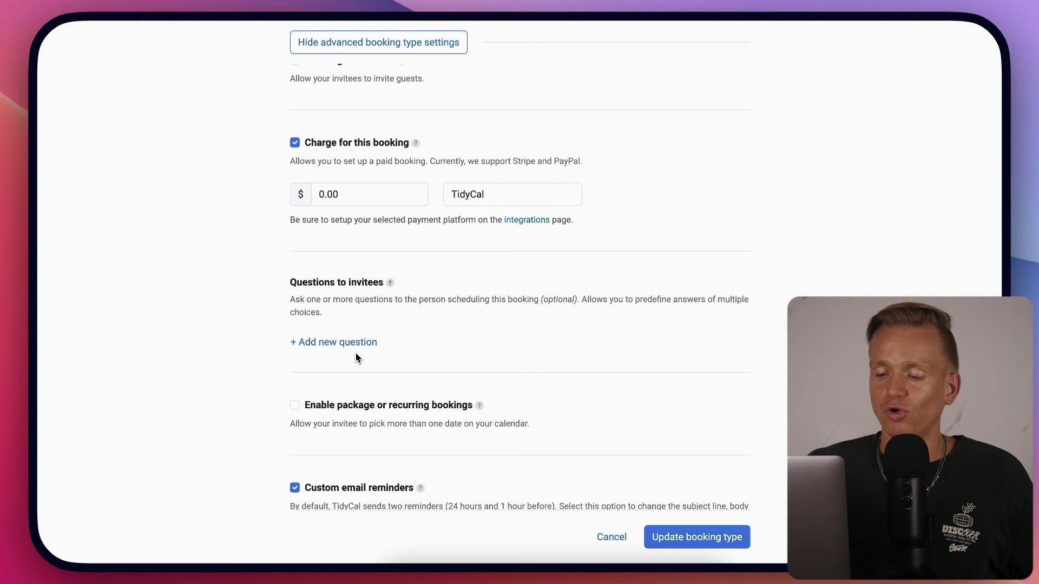
Enable package or recurring bookings, allowing up to 2 dates on the same weekday
{"action": "scroll", "coordinate": [359, 357], "scroll_direction": "down", "scroll_amount": 3}
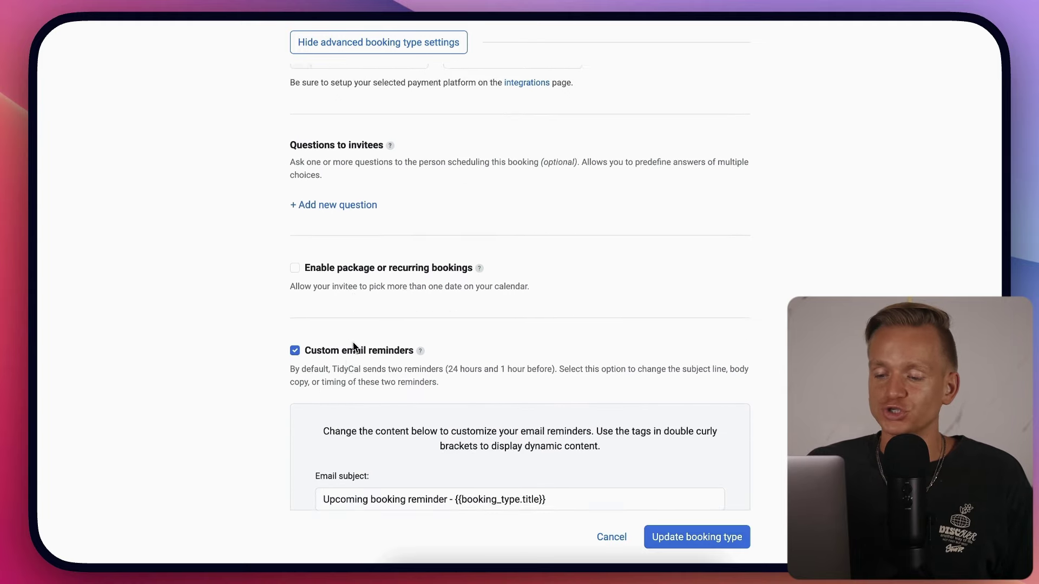
{"action": "left_click", "coordinate": [295, 246]}
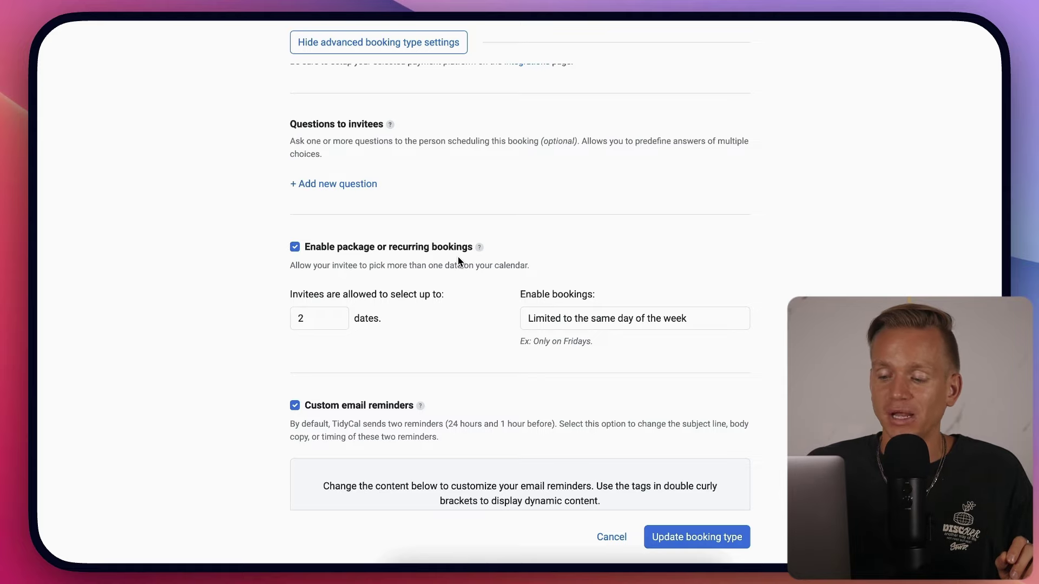
{"action": "scroll", "coordinate": [458, 261], "scroll_direction": "down", "scroll_amount": 3}
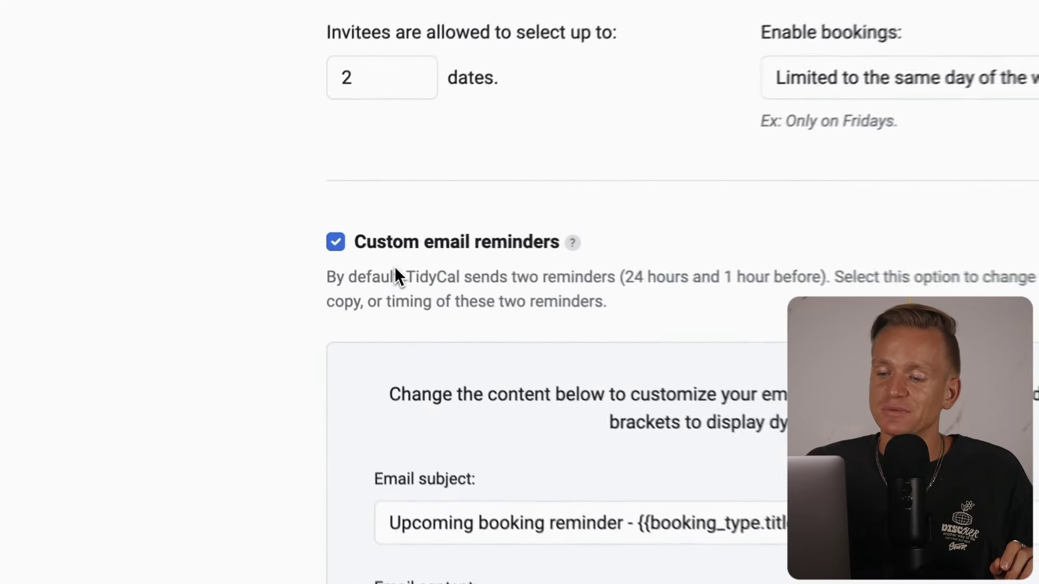
{"action": "scroll", "coordinate": [546, 271], "scroll_direction": "down", "scroll_amount": 4}
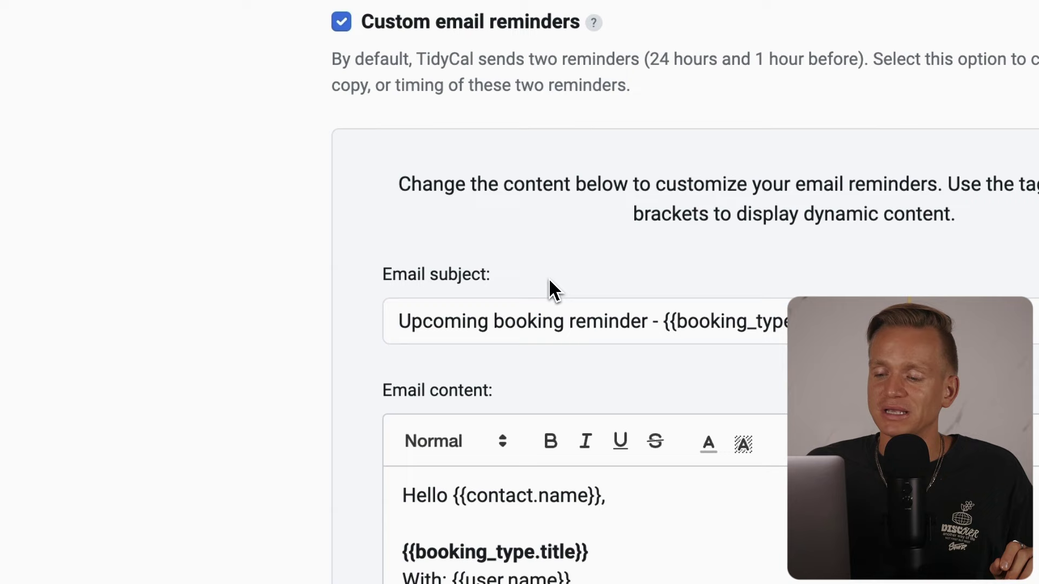
{"action": "scroll", "coordinate": [549, 280], "scroll_direction": "down", "scroll_amount": 3}
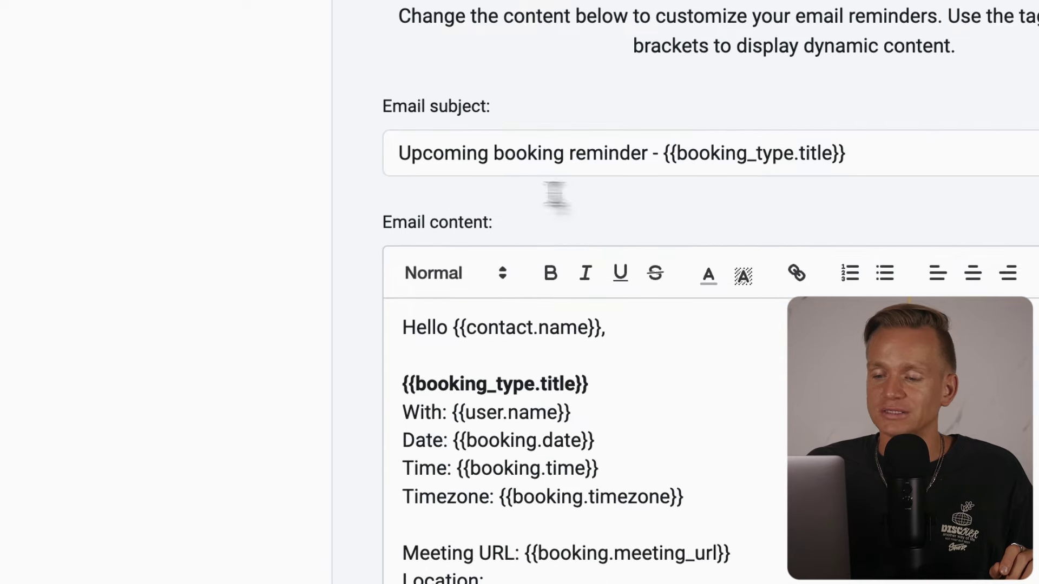
Review the custom email reminder subject, content and 1-hour and 24-hour timing
{"action": "left_click", "coordinate": [469, 151]}
{"action": "left_click", "coordinate": [433, 236]}
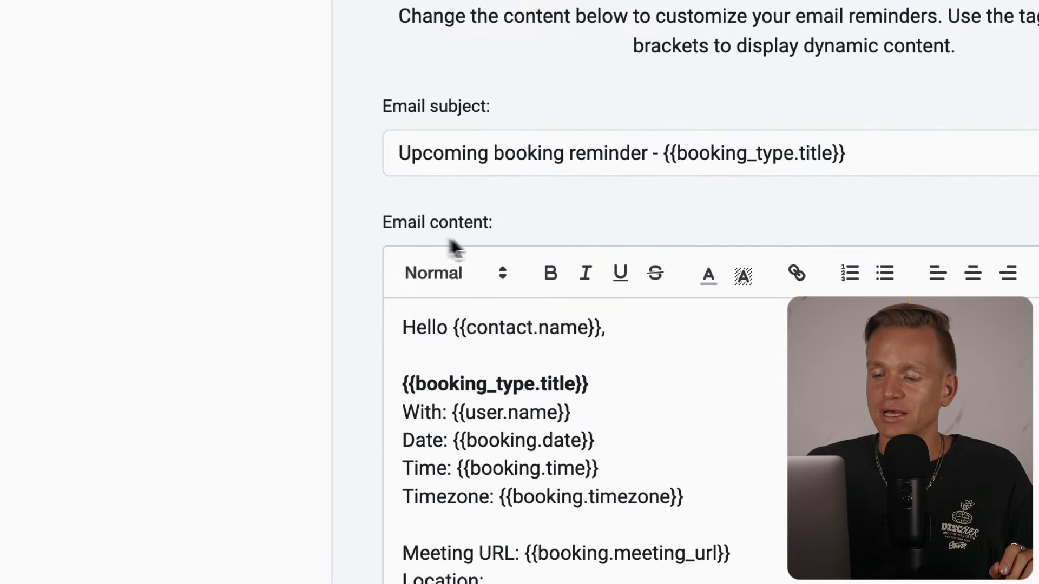
{"action": "scroll", "coordinate": [541, 422], "scroll_direction": "down", "scroll_amount": 8}
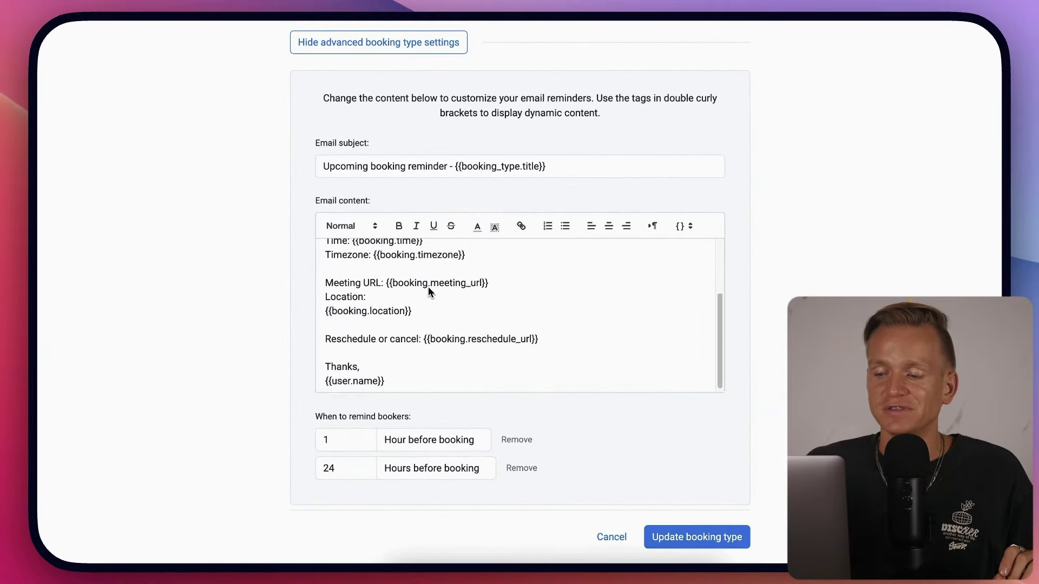
{"action": "scroll", "coordinate": [427, 286], "scroll_direction": "up", "scroll_amount": 3}
{"action": "scroll", "coordinate": [427, 292], "scroll_direction": "down", "scroll_amount": 3}
{"action": "scroll", "coordinate": [427, 295], "scroll_direction": "down", "scroll_amount": 1}
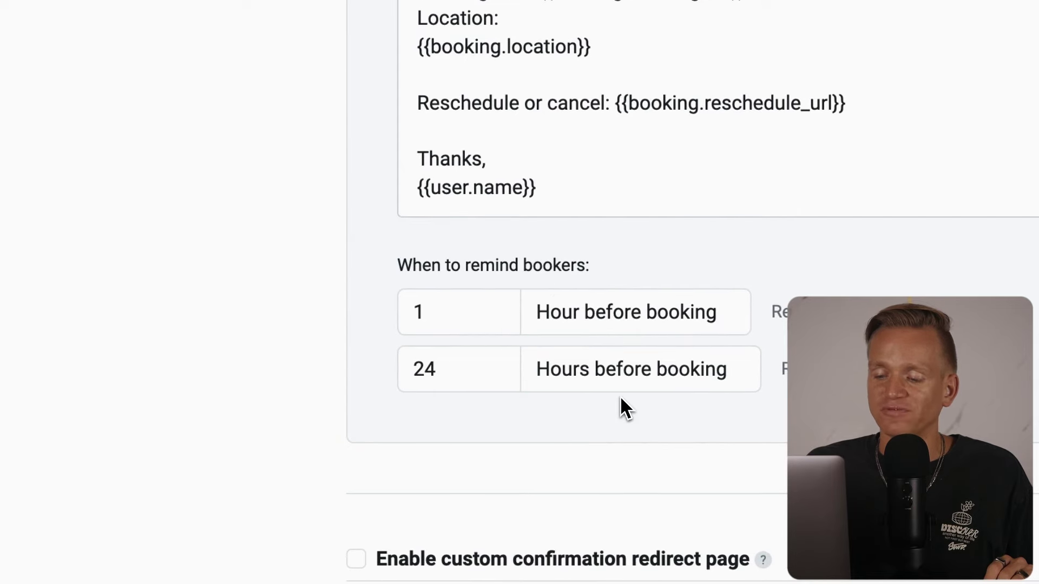
{"action": "scroll", "coordinate": [616, 398], "scroll_direction": "down", "scroll_amount": 3}
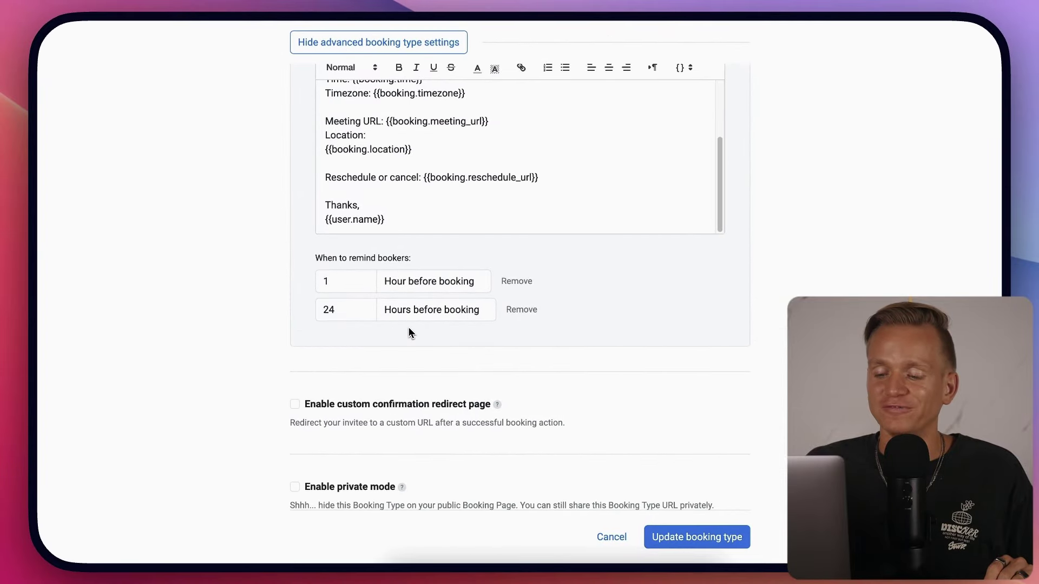
{"action": "scroll", "coordinate": [410, 331], "scroll_direction": "down", "scroll_amount": 4}
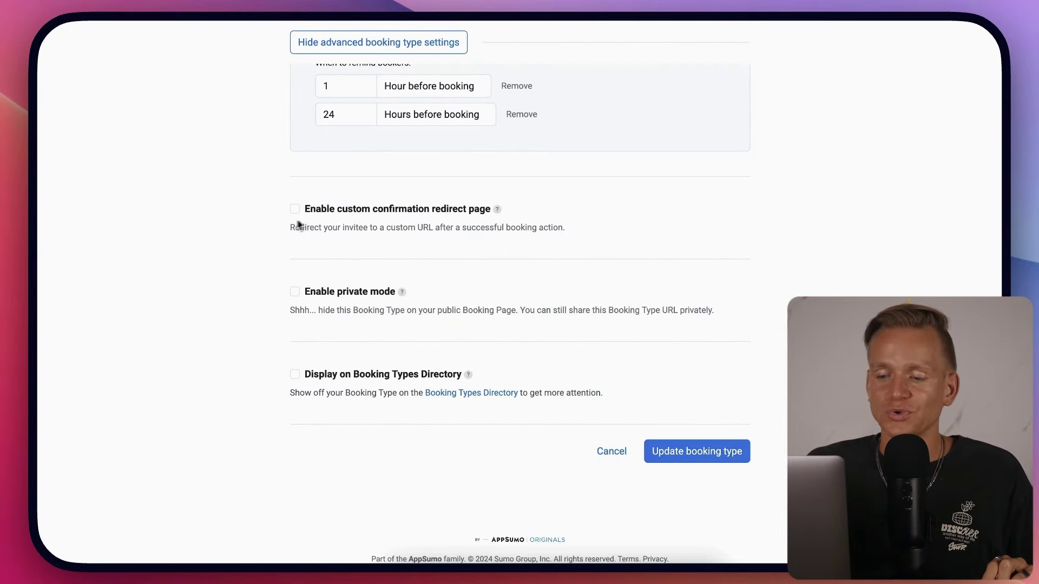
{"action": "left_click", "coordinate": [295, 209]}
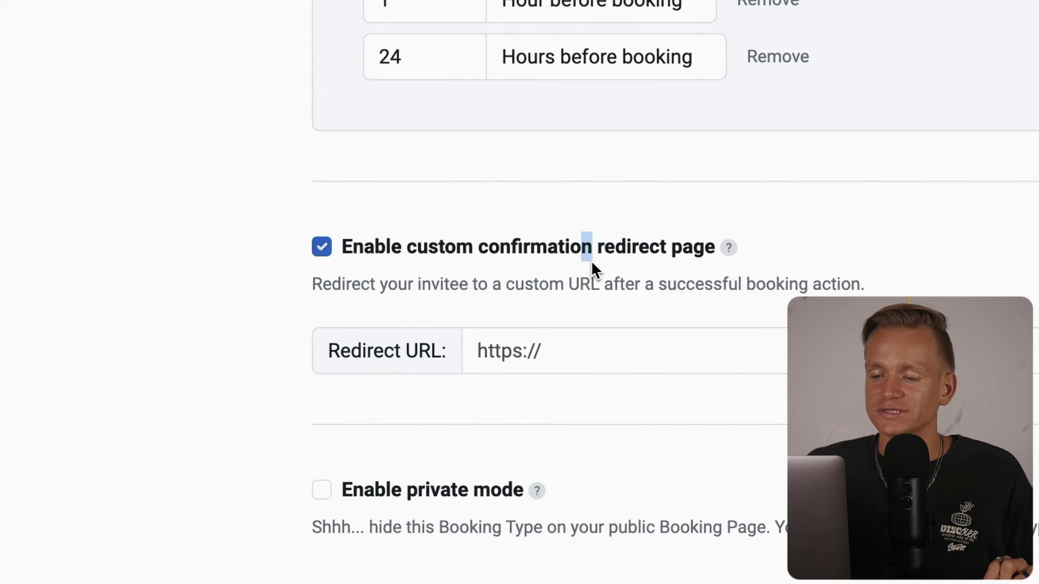
{"action": "left_click", "coordinate": [534, 349]}
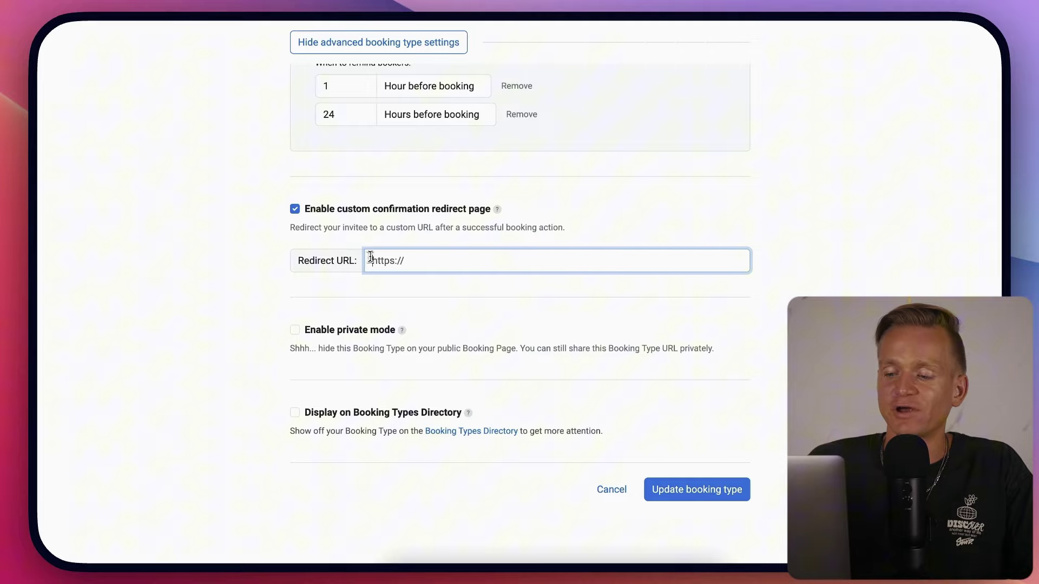
{"action": "left_click", "coordinate": [370, 281]}
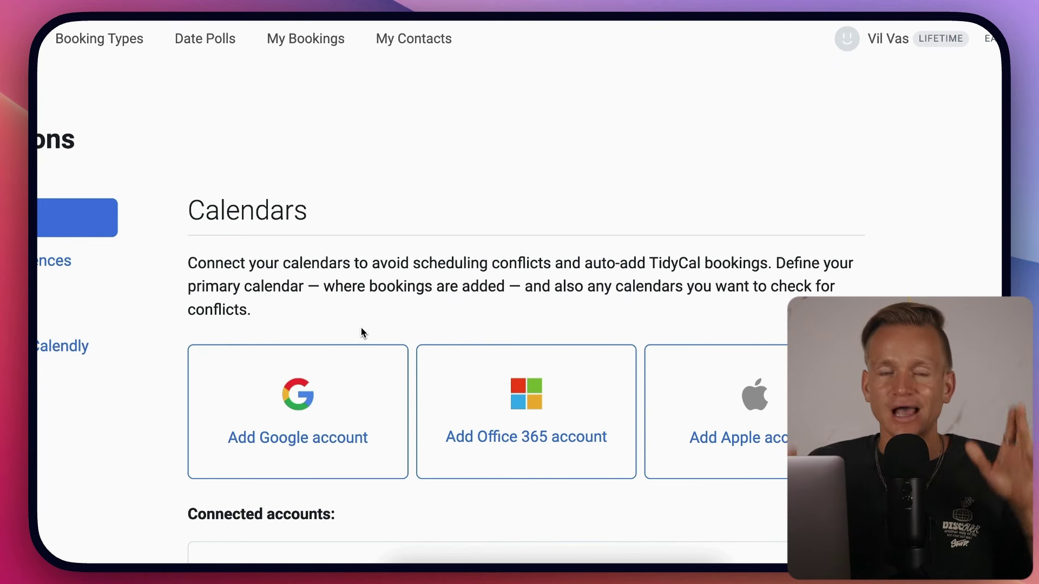
Scroll the public 15 Minute Meeting booking page showing August dates and time slots
{"action": "scroll", "coordinate": [362, 332], "scroll_direction": "left", "scroll_amount": 4}
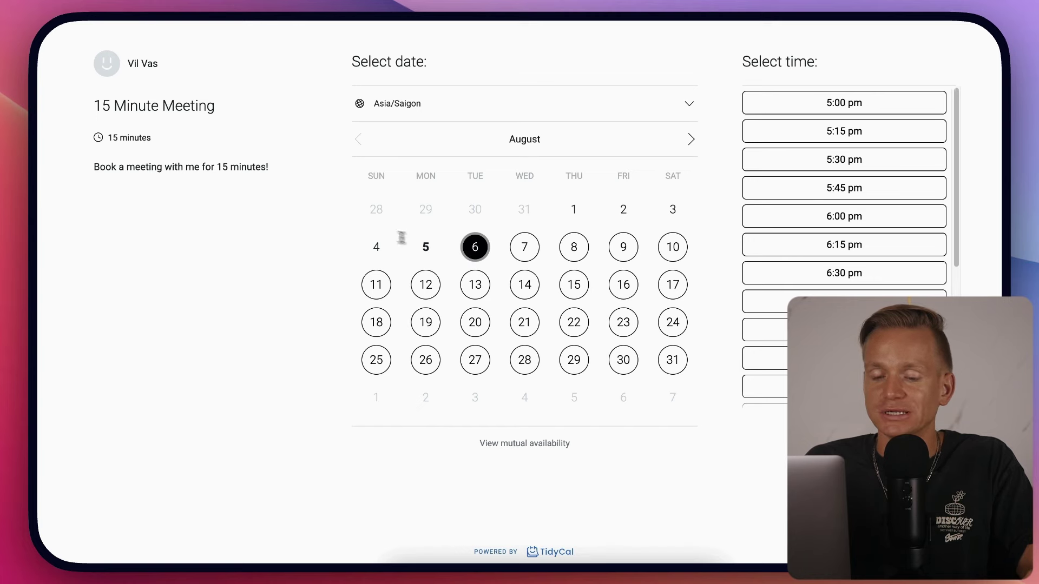
Pick Wednesday, August 7 at 12:15 pm and move into the name and e-mail fields
{"action": "left_click_drag", "start_coordinate": [94, 169], "coordinate": [103, 115]}
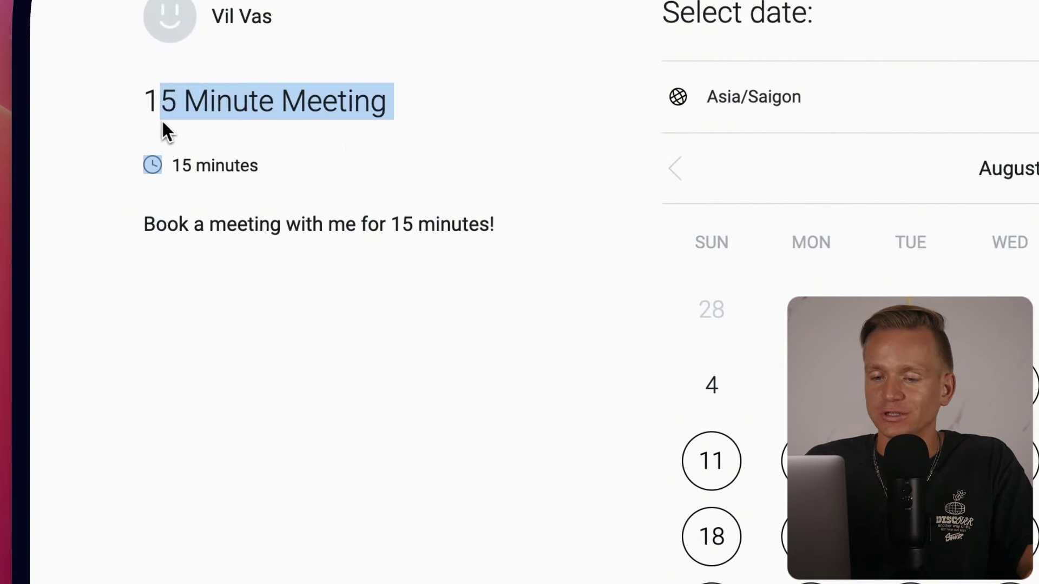
{"action": "left_click", "coordinate": [367, 138]}
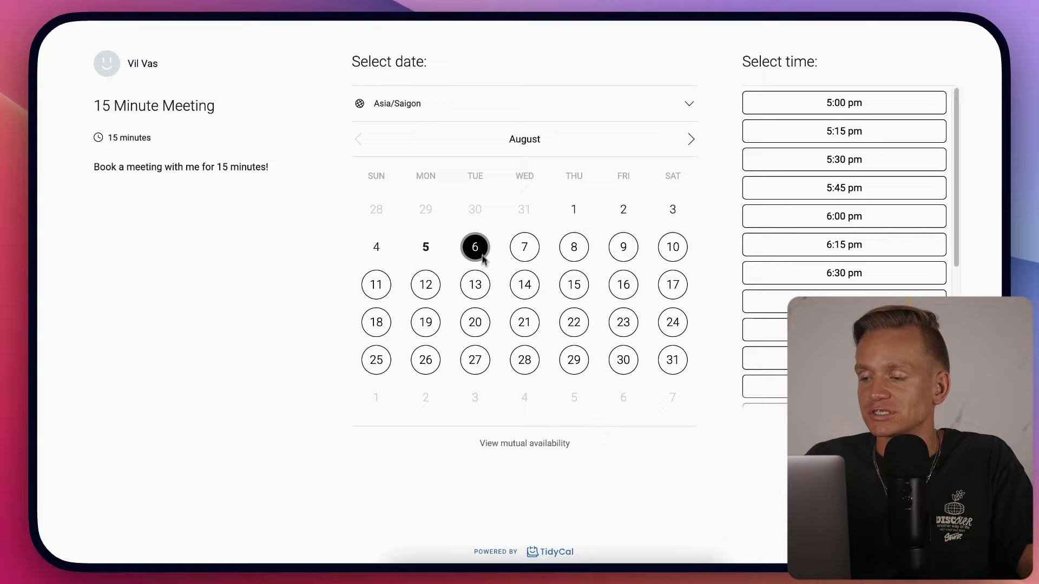
{"action": "left_click", "coordinate": [524, 247]}
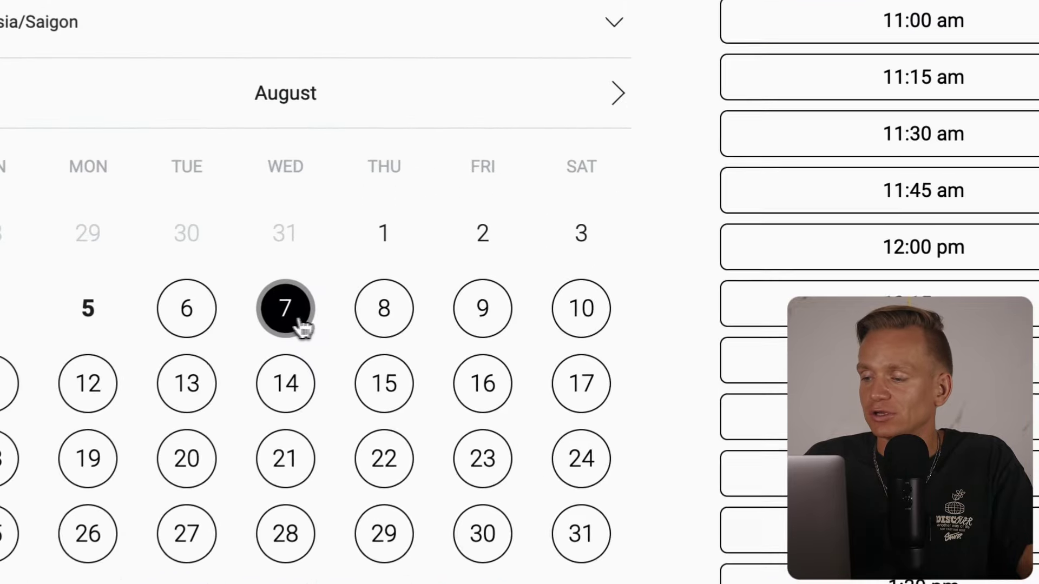
{"action": "left_click", "coordinate": [773, 275]}
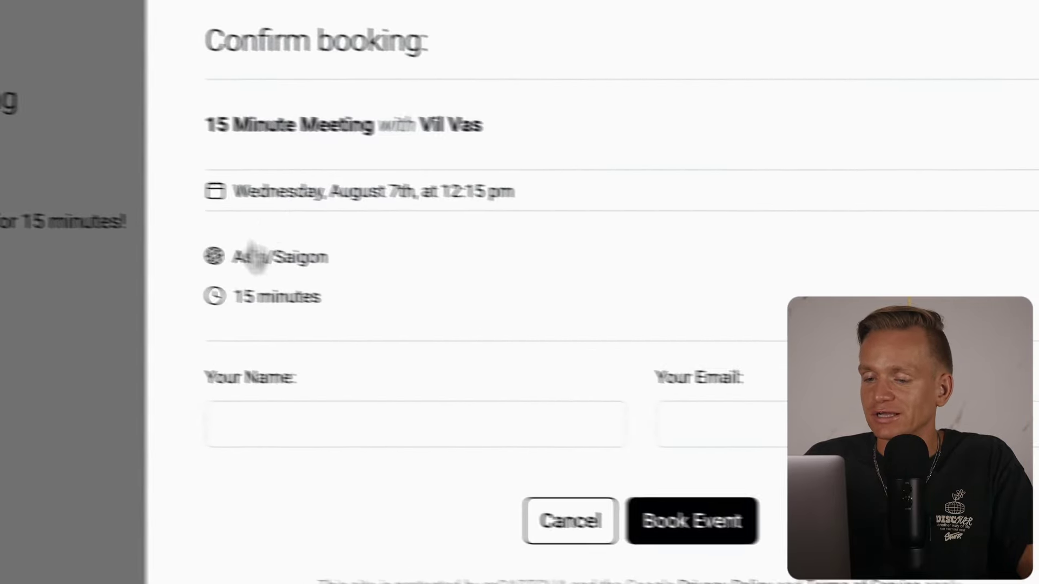
{"action": "left_click", "coordinate": [583, 415]}
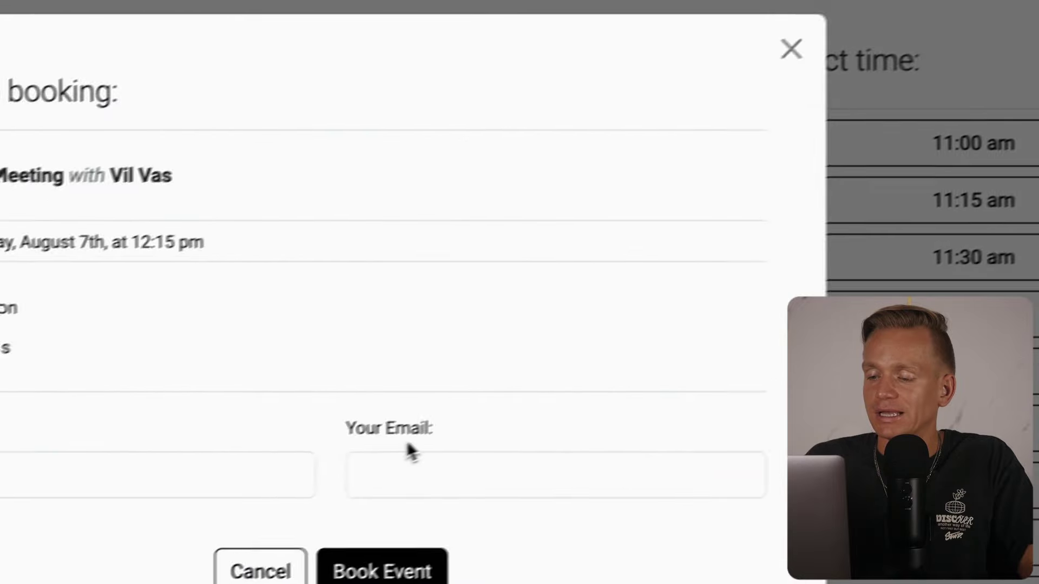
{"action": "left_click", "coordinate": [414, 460]}
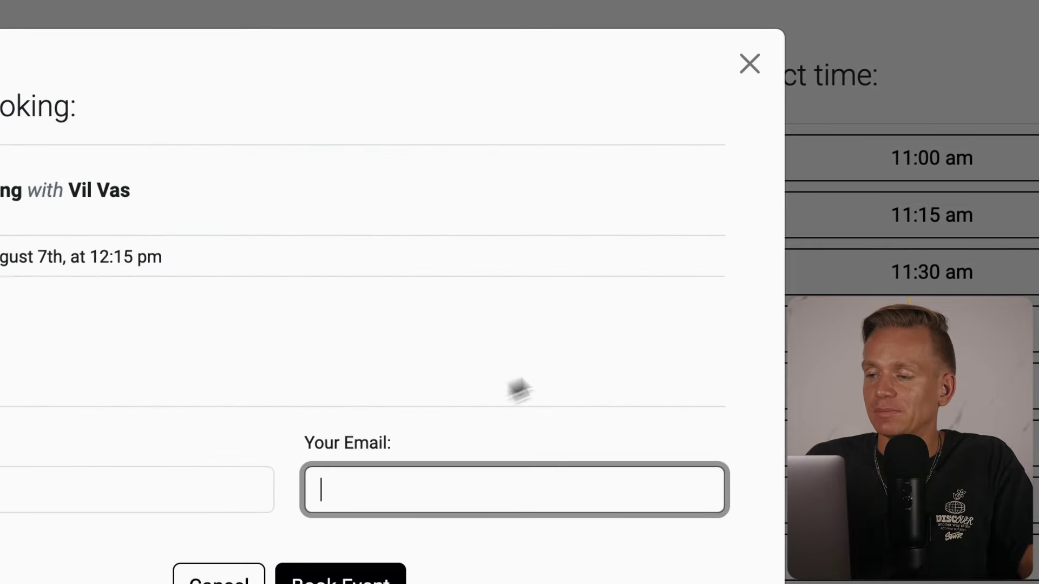